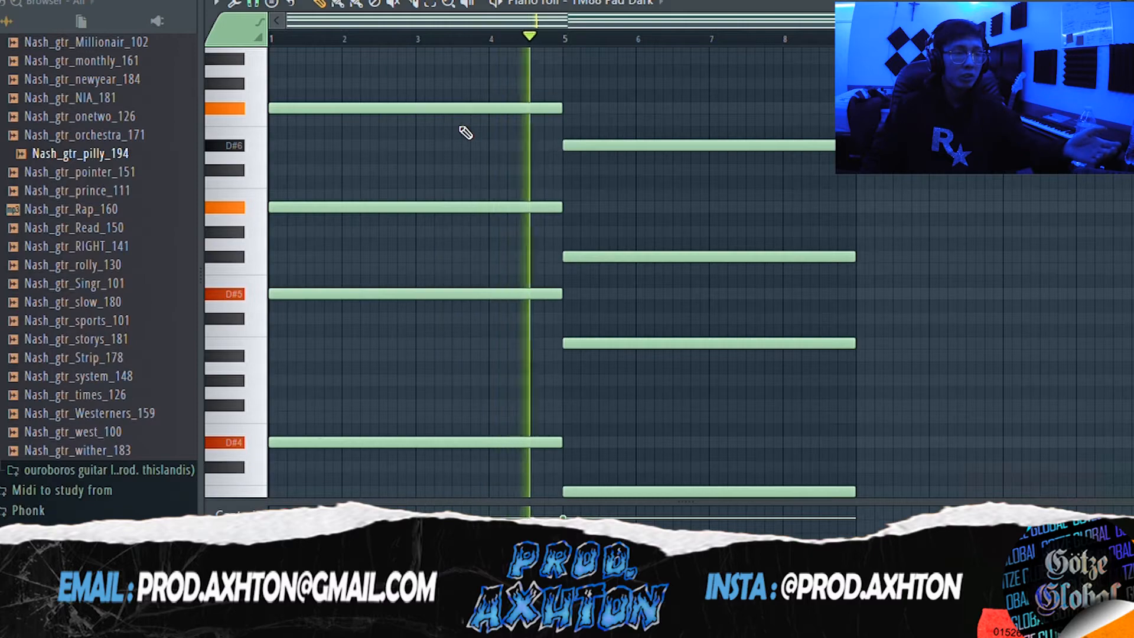
Step: Inspect the Fruity parametric EQ 2 curve on the TM88 Pad Dark mixer channel
key(F9)
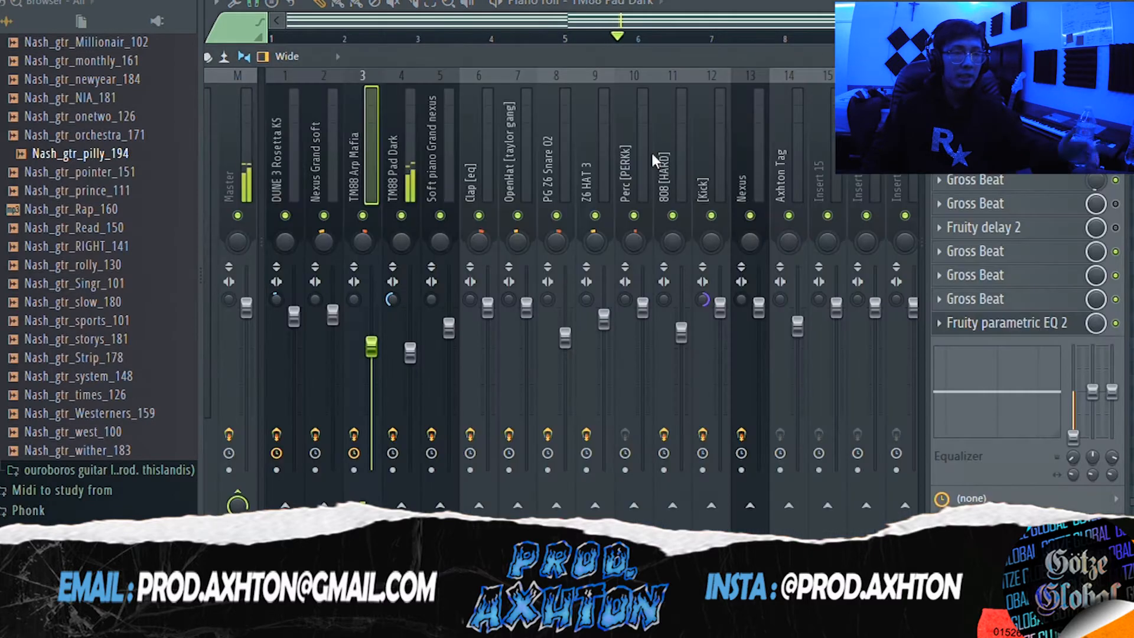
click(415, 170)
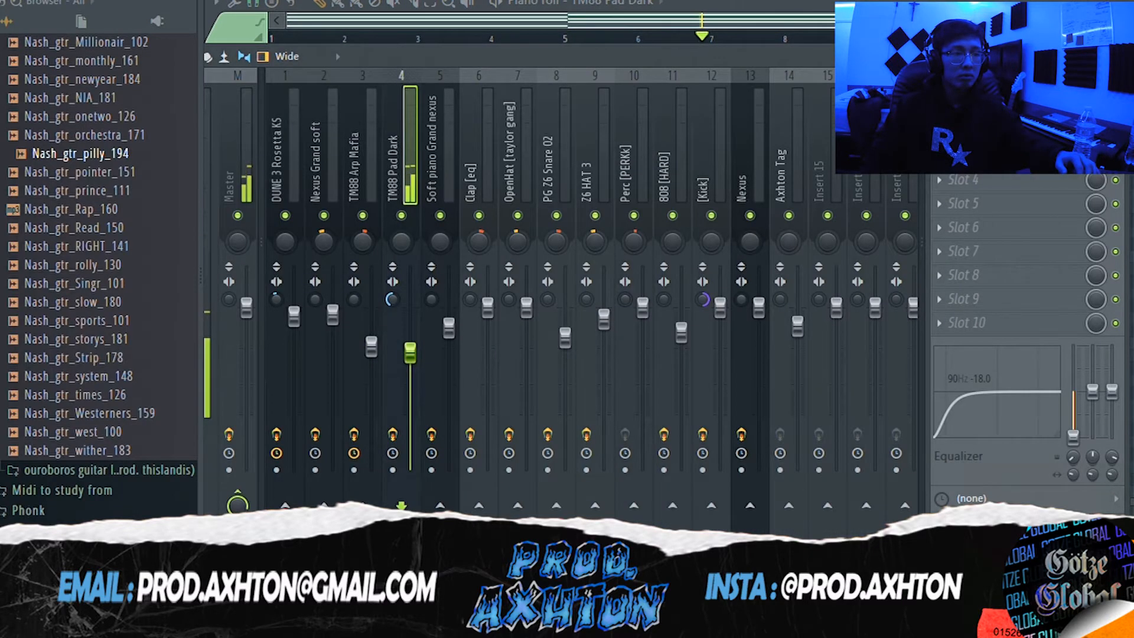
click(972, 108)
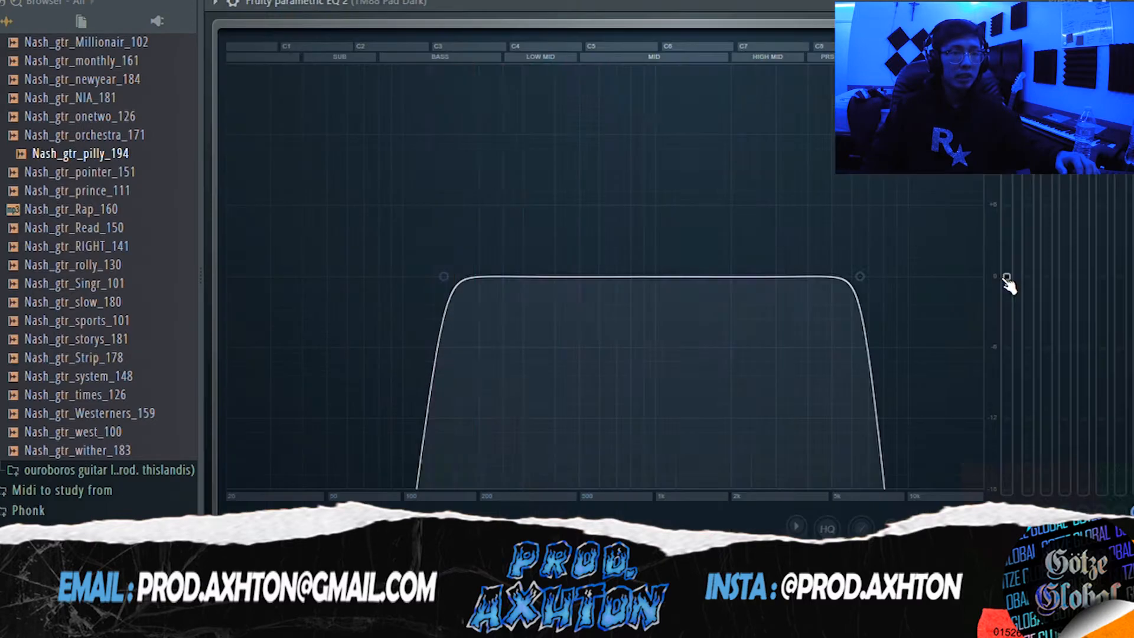
key(space)
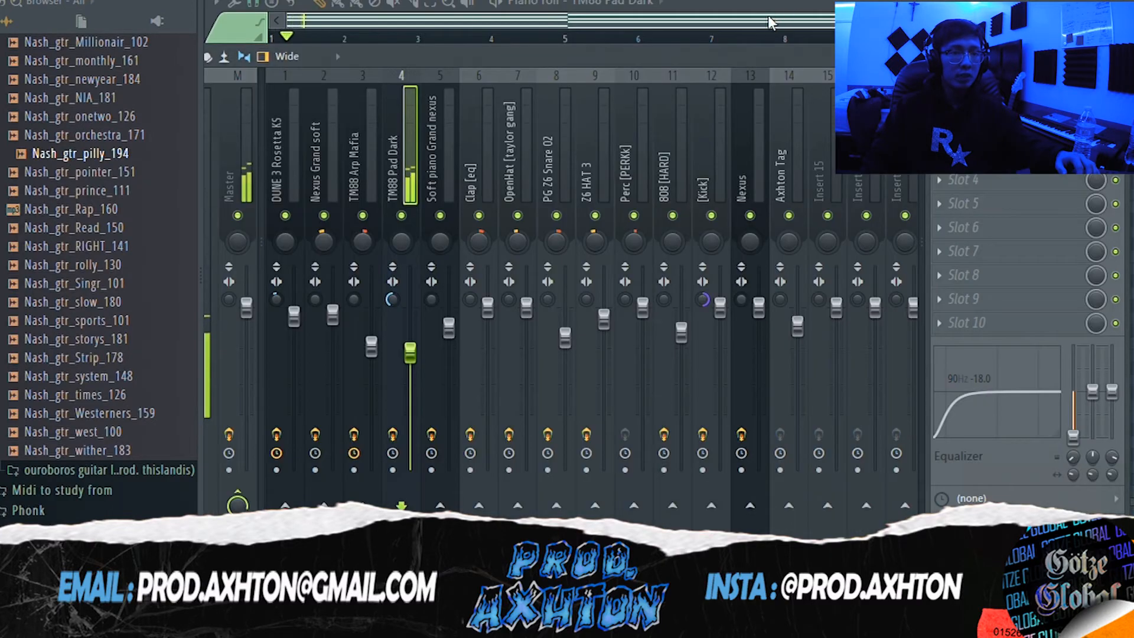
key(F9)
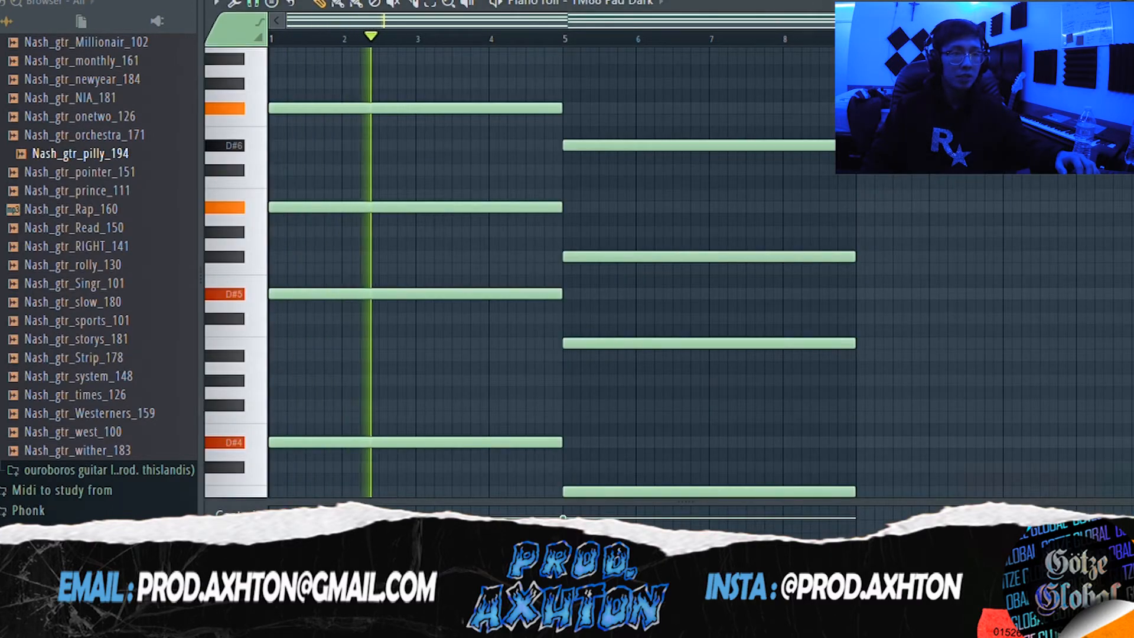
Step: Solo Track 12 in the playlist and play the Soft piano Grand nexus pattern in the piano roll
key(F5)
scroll(431, 430, up, 1)
key(space)
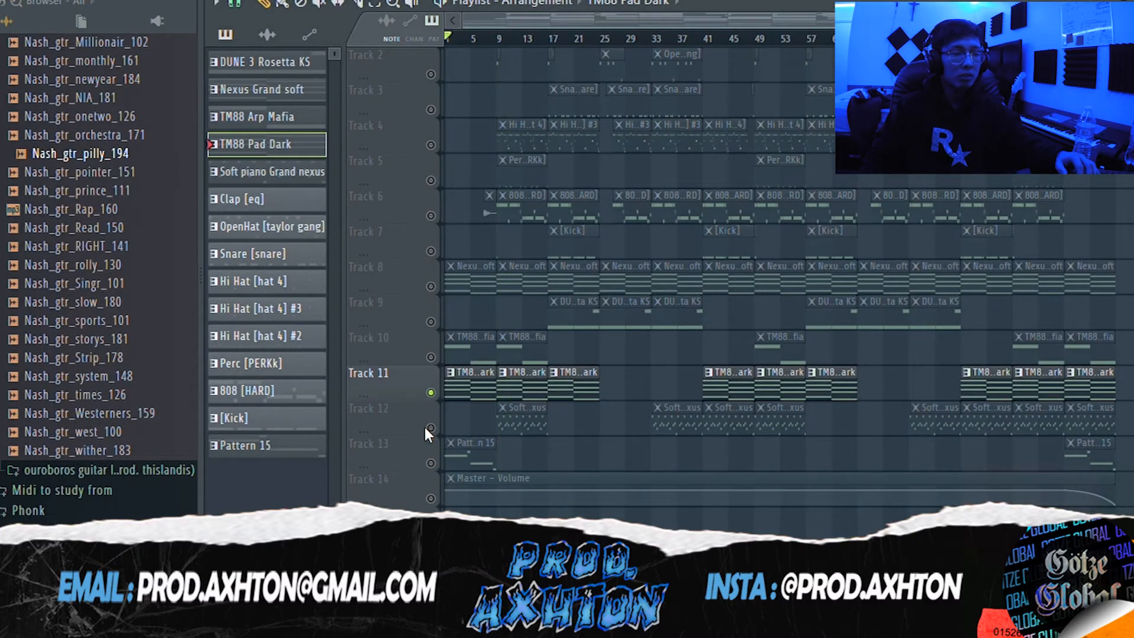
click(431, 427)
click(504, 52)
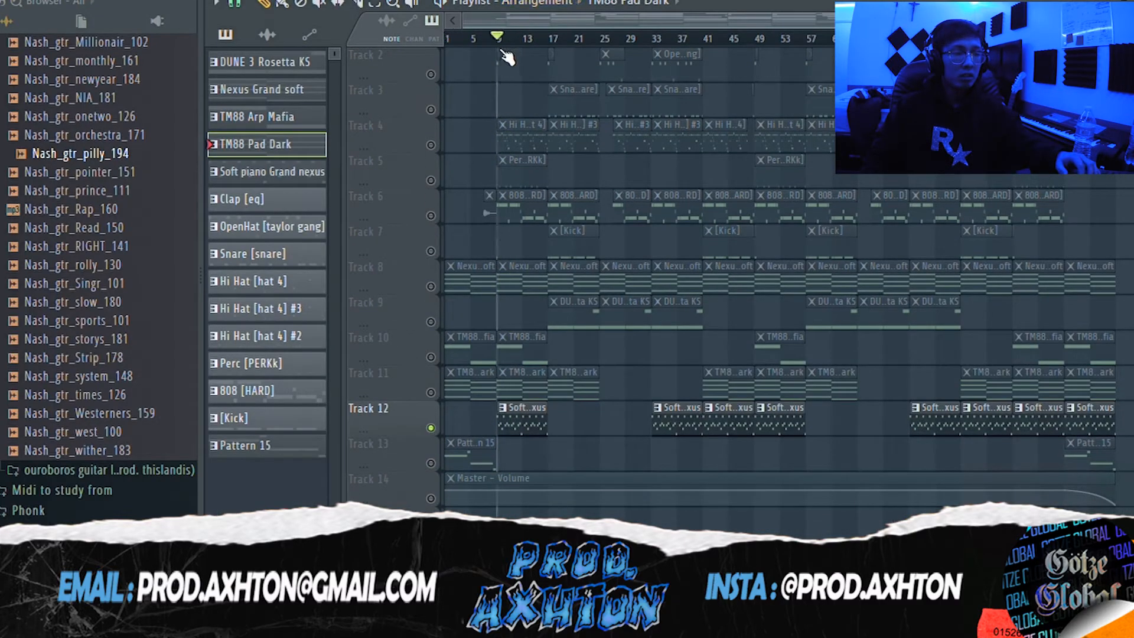
double_click(523, 435)
drag(704, 21, 475, 57)
scroll(530, 121, down, 2)
key(space)
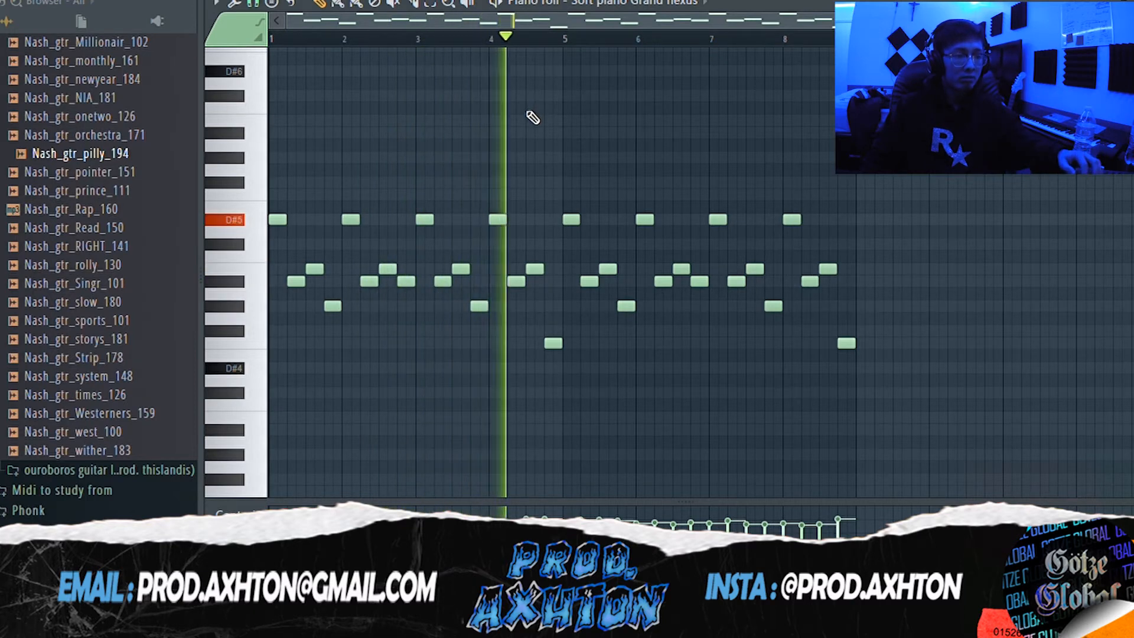
key(space)
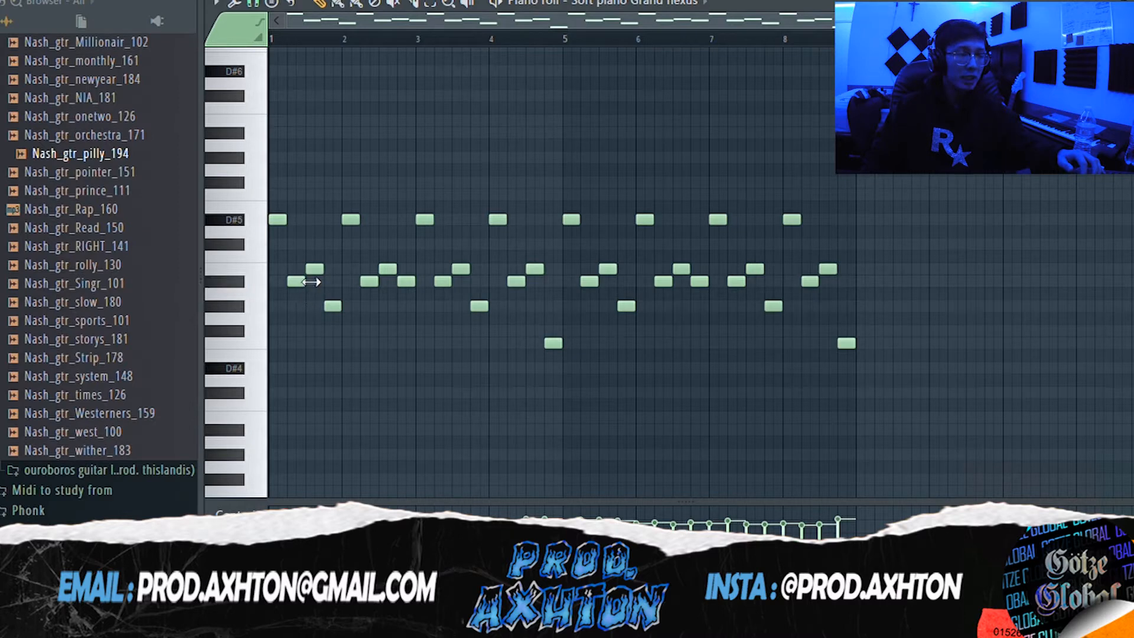
click(305, 195)
click(309, 184)
right_click(313, 182)
right_click(303, 195)
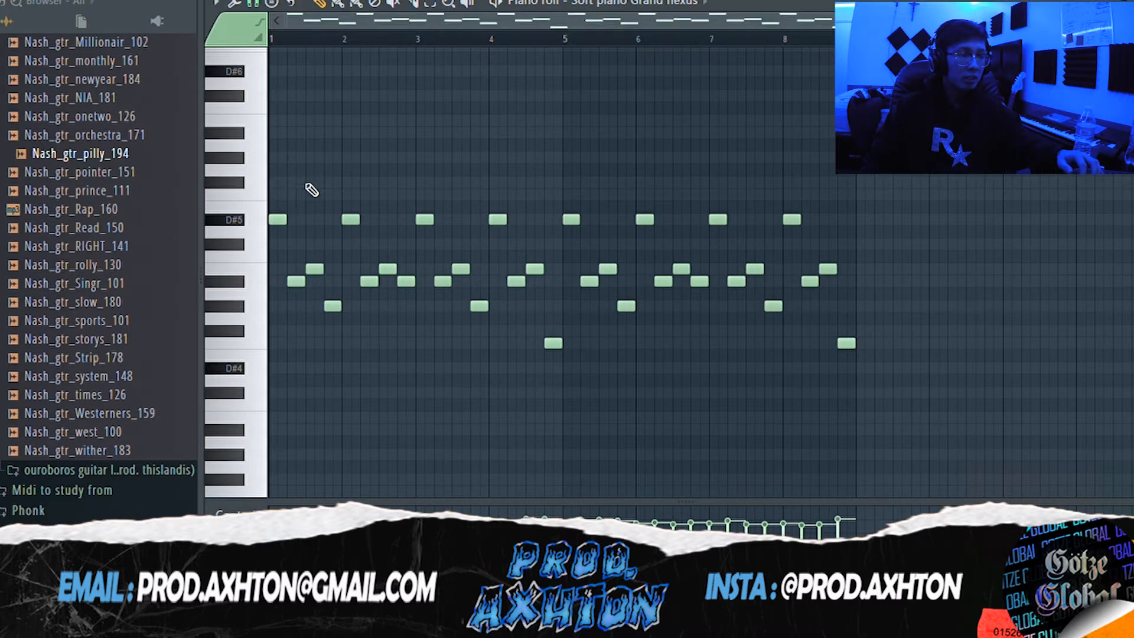
click(314, 148)
click(333, 123)
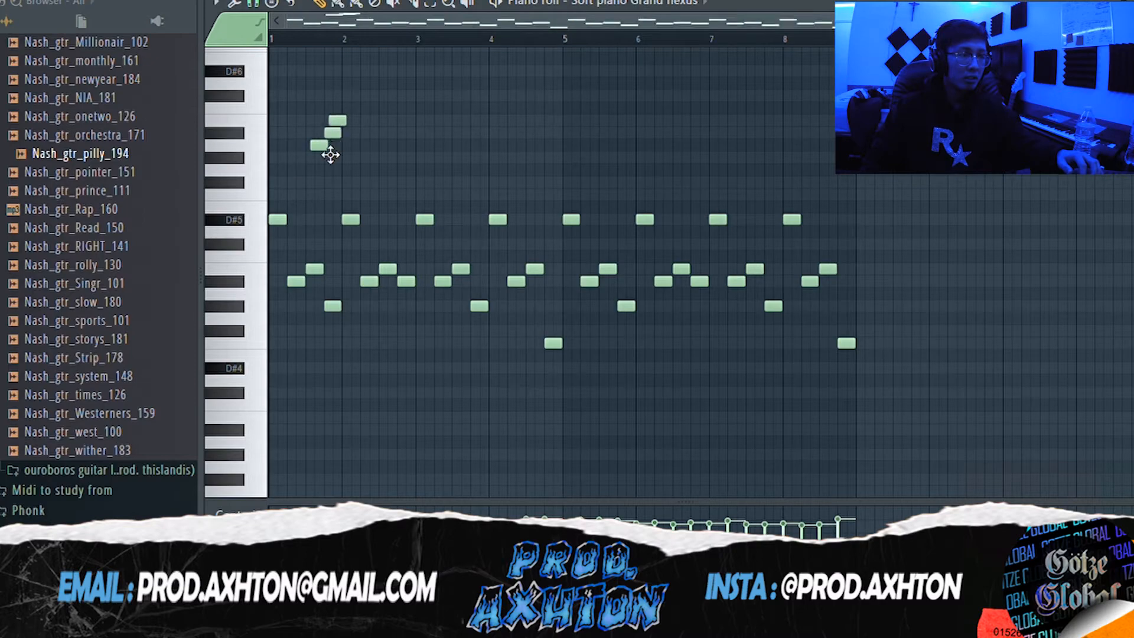
right_click(339, 122)
right_click(338, 135)
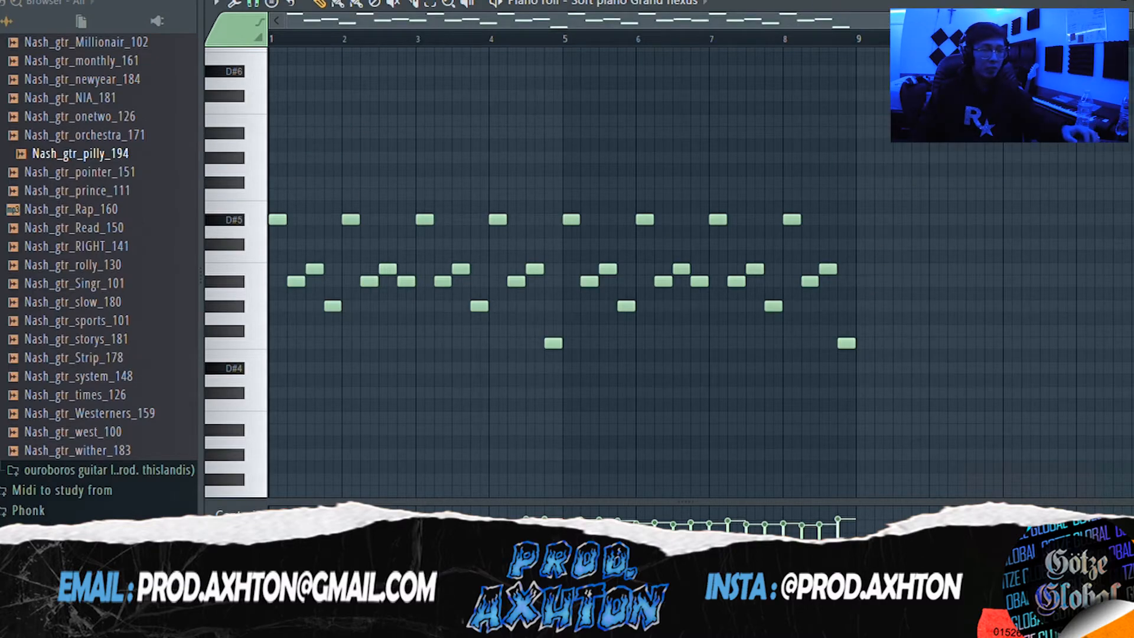
Step: Solo Track 13 in the playlist and play the Nexus notes of Pattern 15 in the piano roll
click(1121, 3)
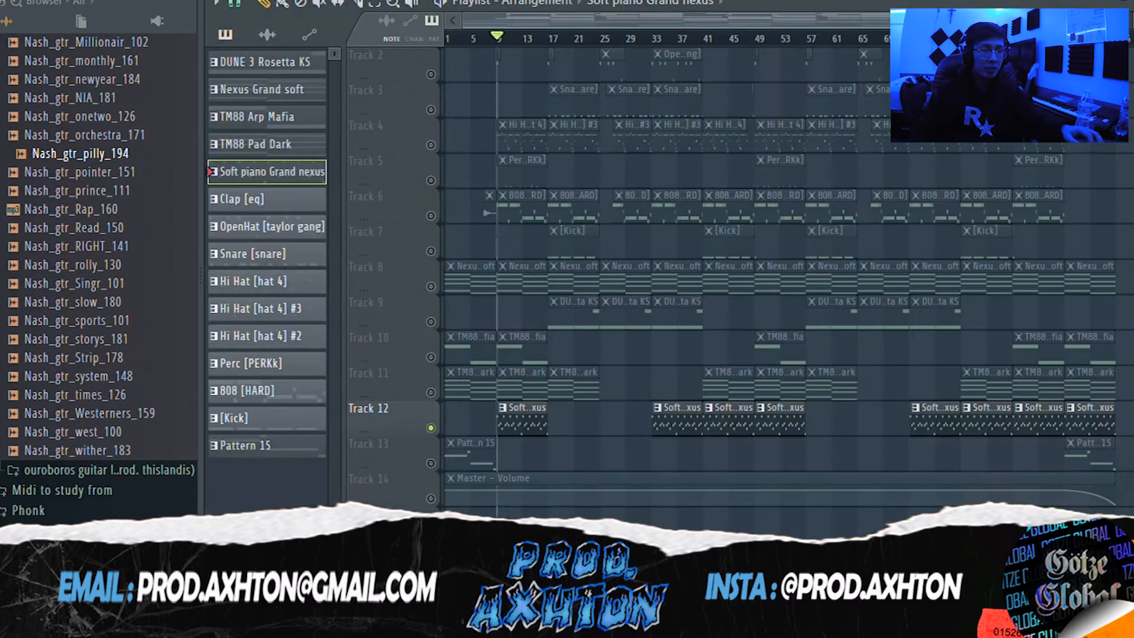
click(431, 464)
click(472, 39)
double_click(468, 467)
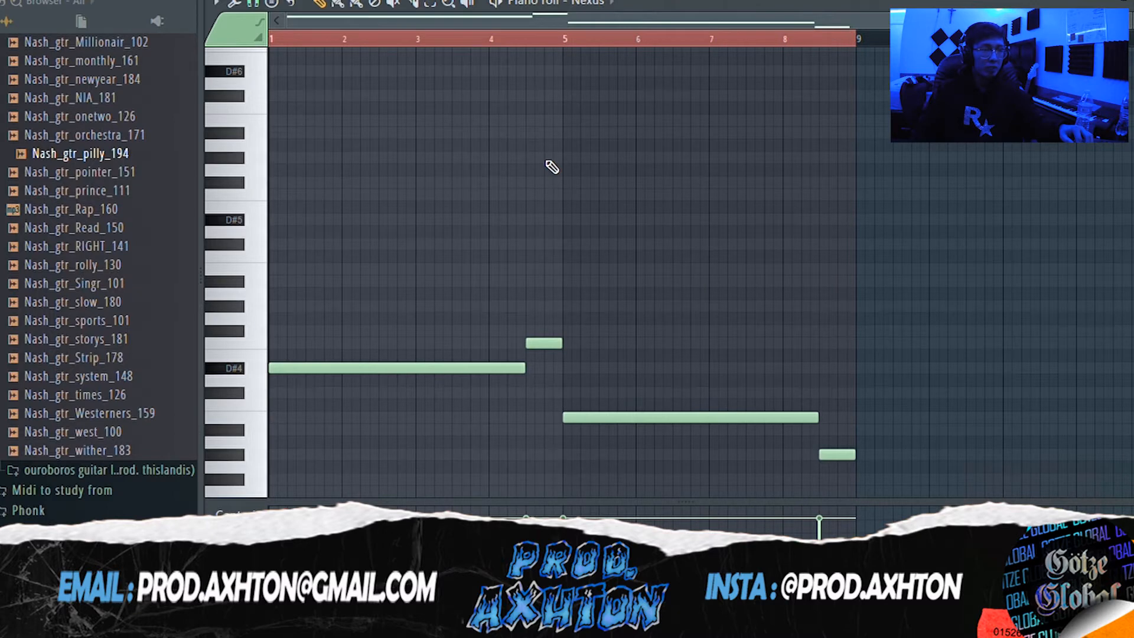
key(space)
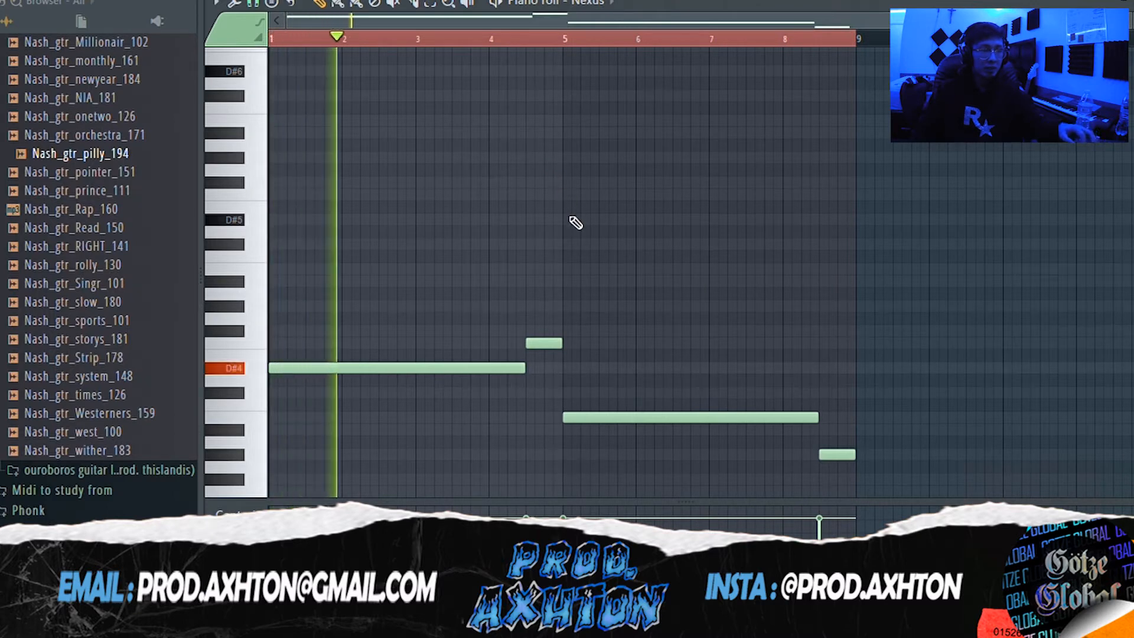
scroll(502, 325, down, 3)
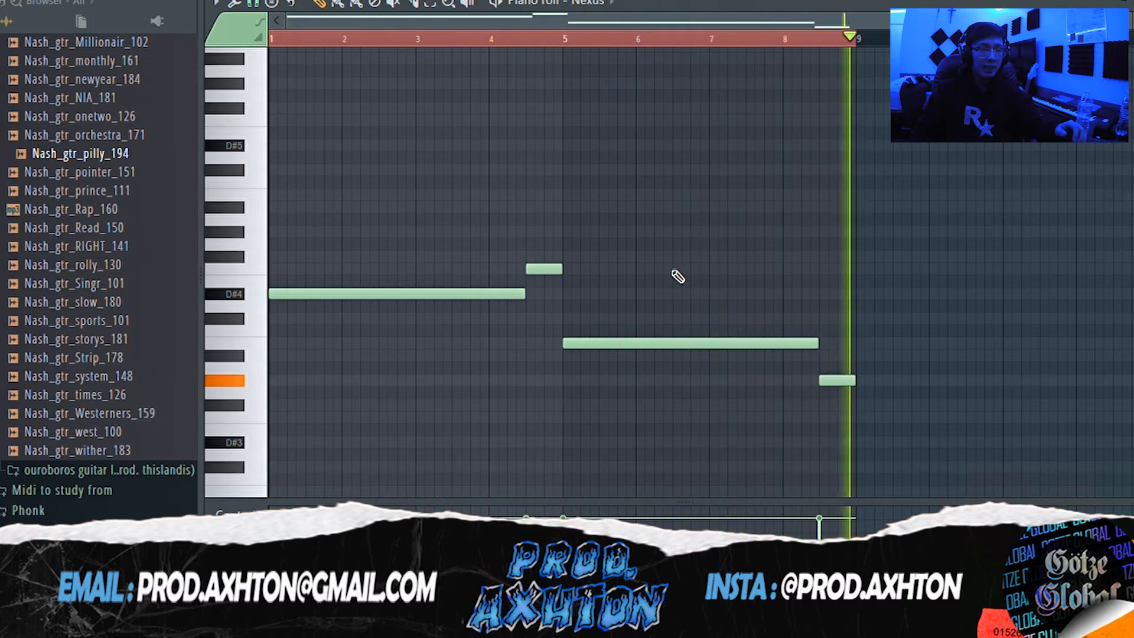
click(850, 1)
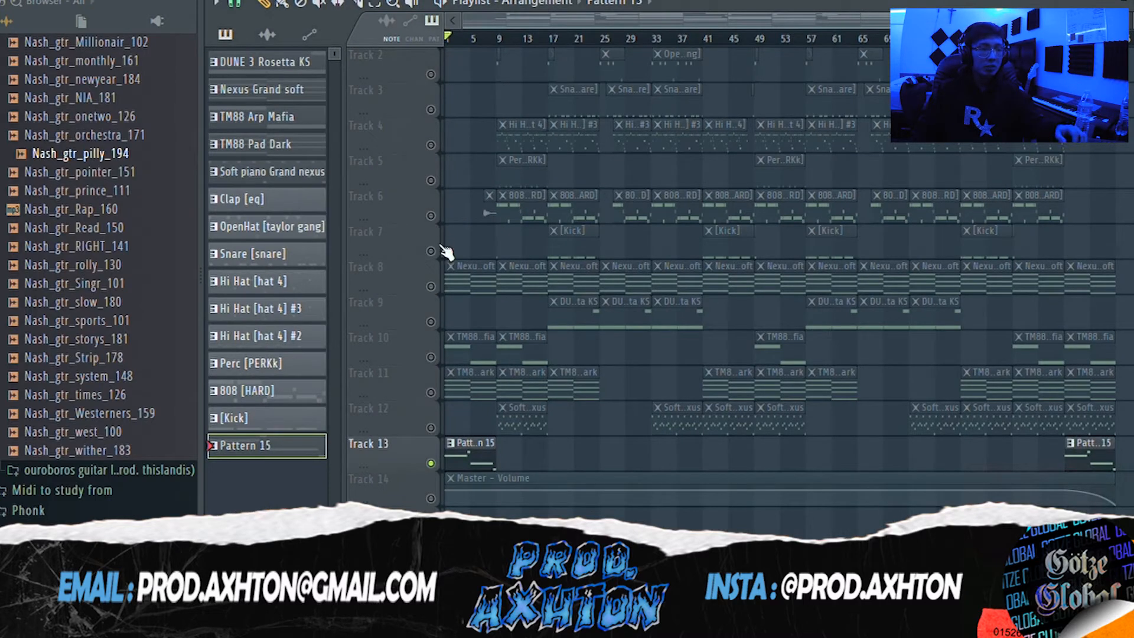
Step: Open the 808 [HARD] pattern in the piano roll and play it from the first bar
double_click(532, 209)
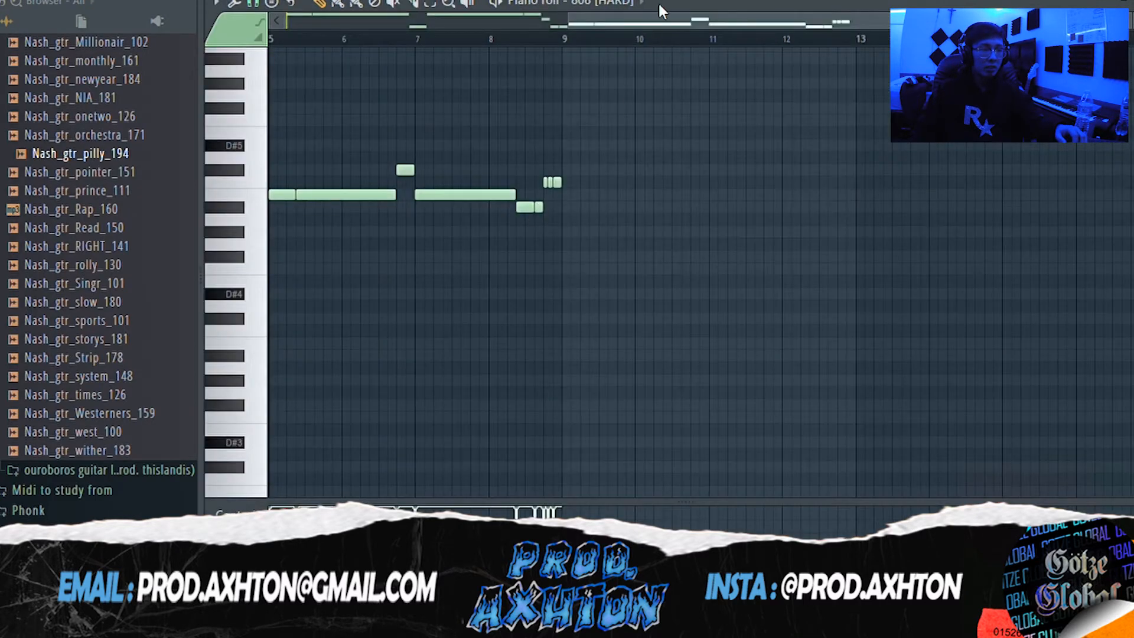
drag(446, 38, 249, 48)
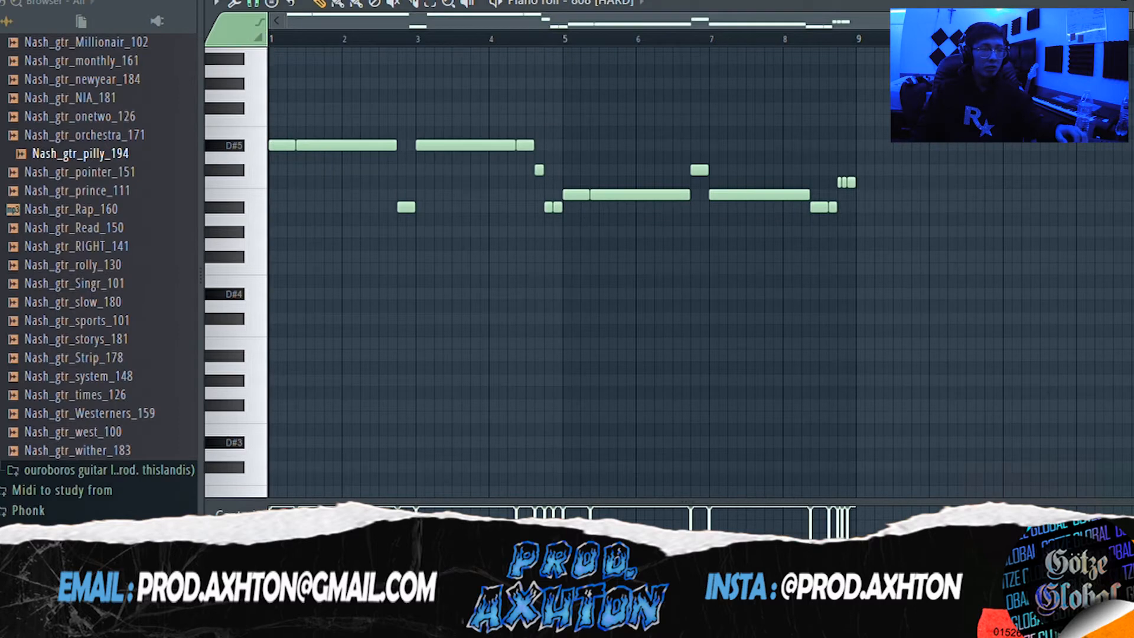
key(space)
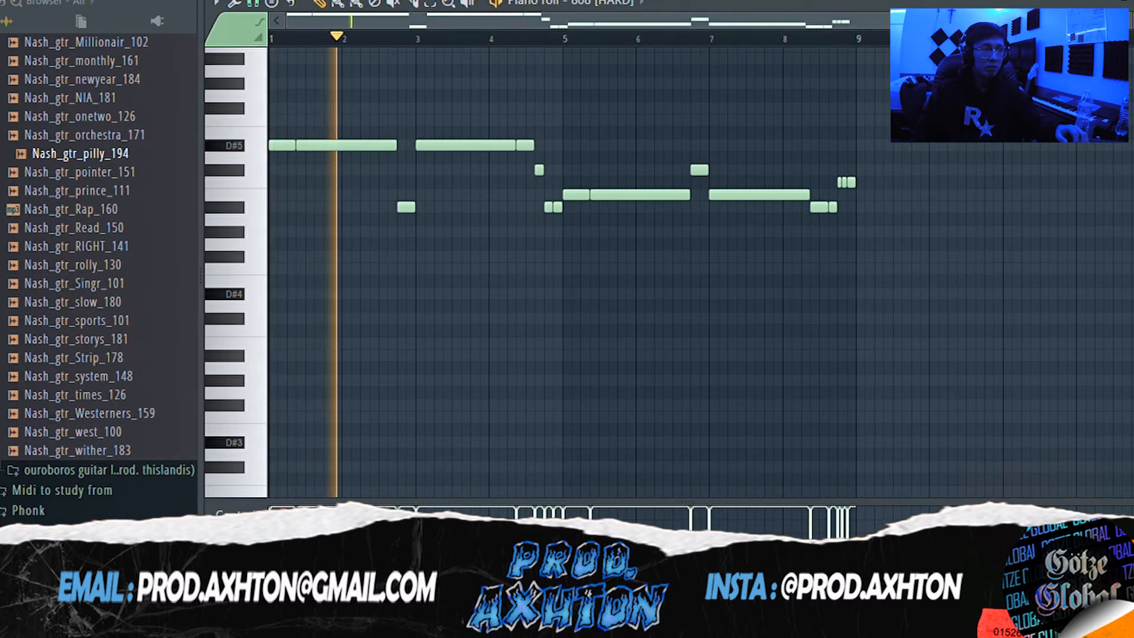
Step: Inspect the Fruity parametric EQ 2 curve on the 808 [HARD] mixer channel
key(F9)
click(673, 187)
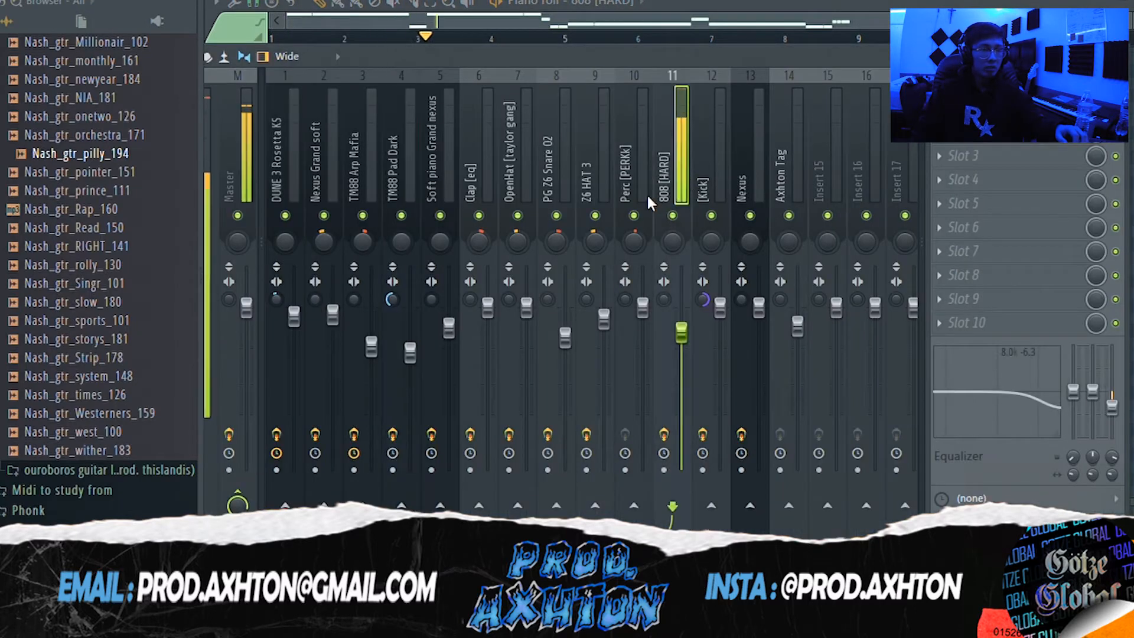
drag(661, 58, 745, 64)
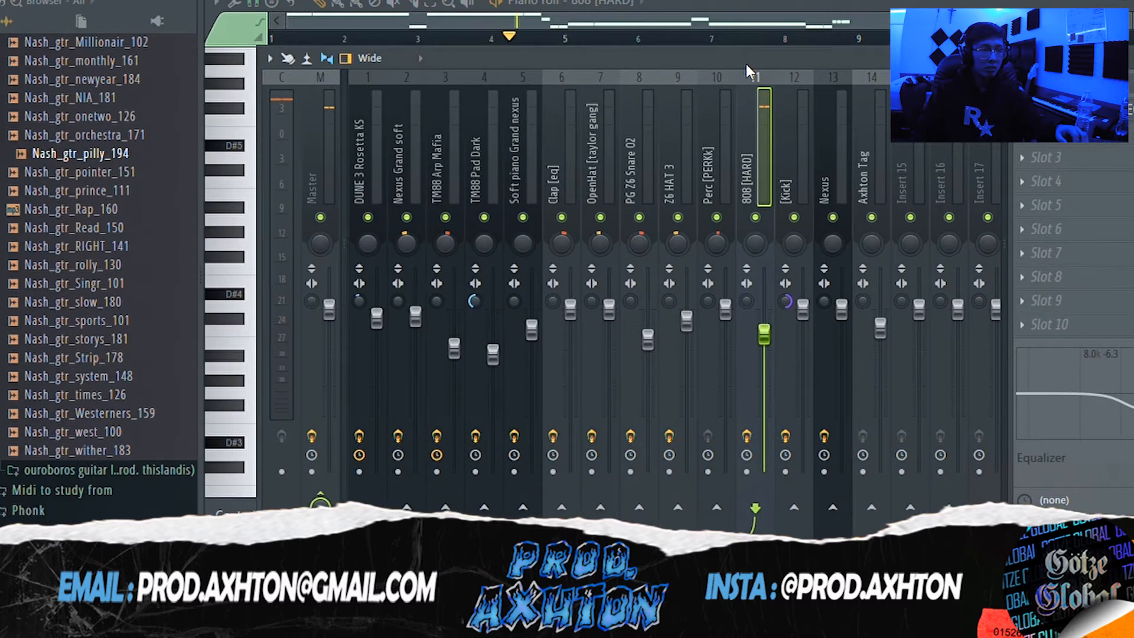
click(1063, 110)
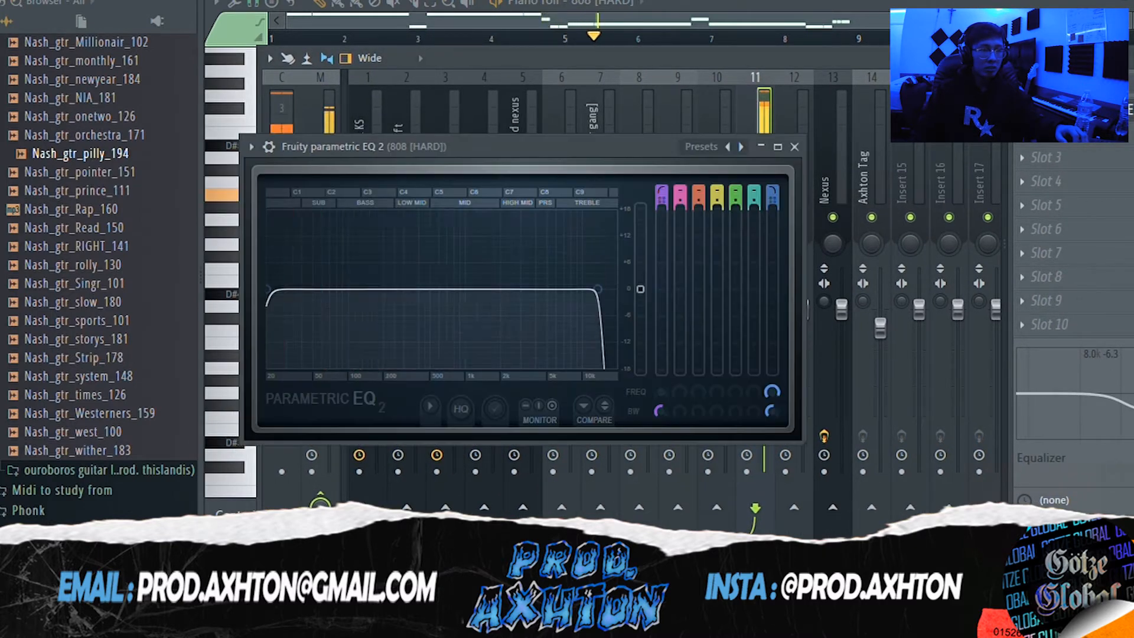
click(807, 147)
Step: Review the Master channel's effects: Fruity soft clipper, Fruity parametric EQ and Fruity parametric EQ 2
click(306, 147)
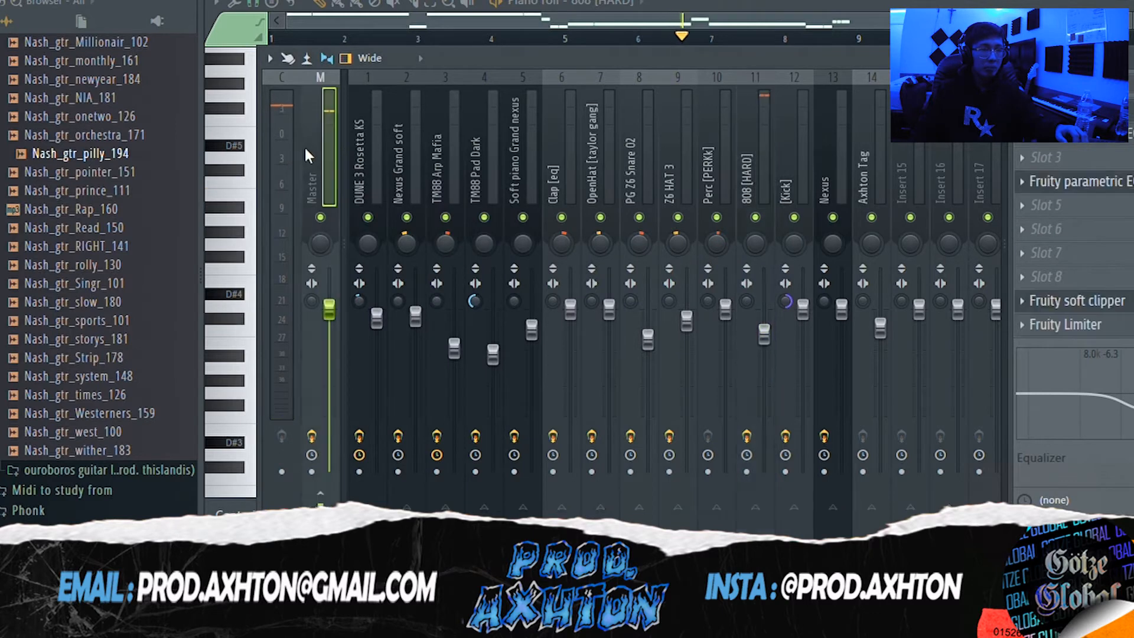
drag(657, 54, 520, 59)
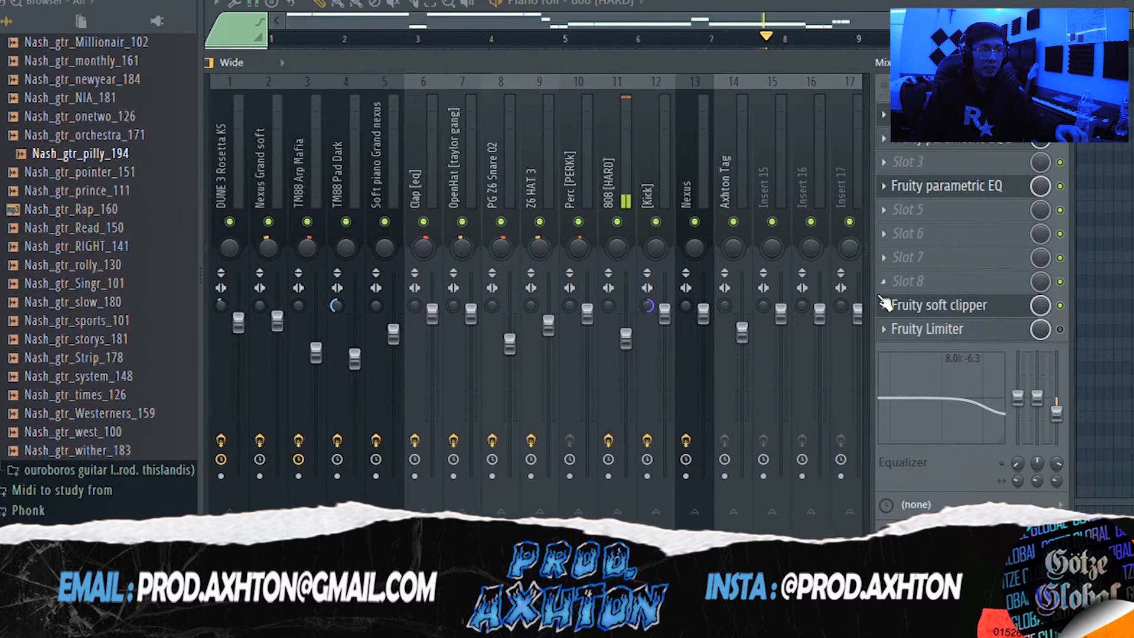
click(904, 305)
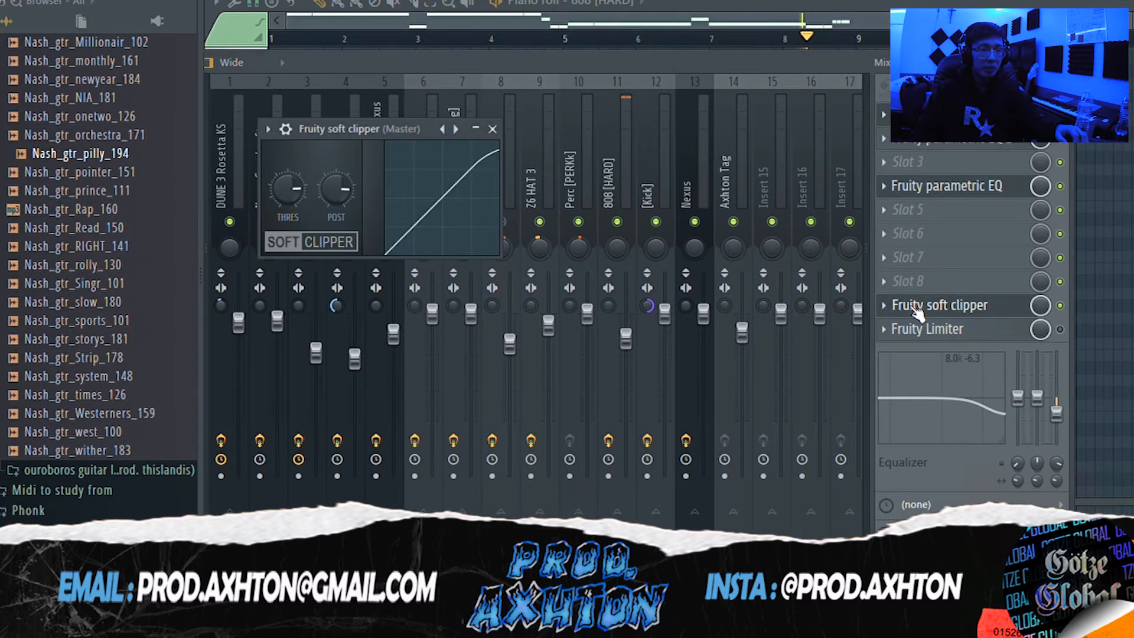
click(951, 188)
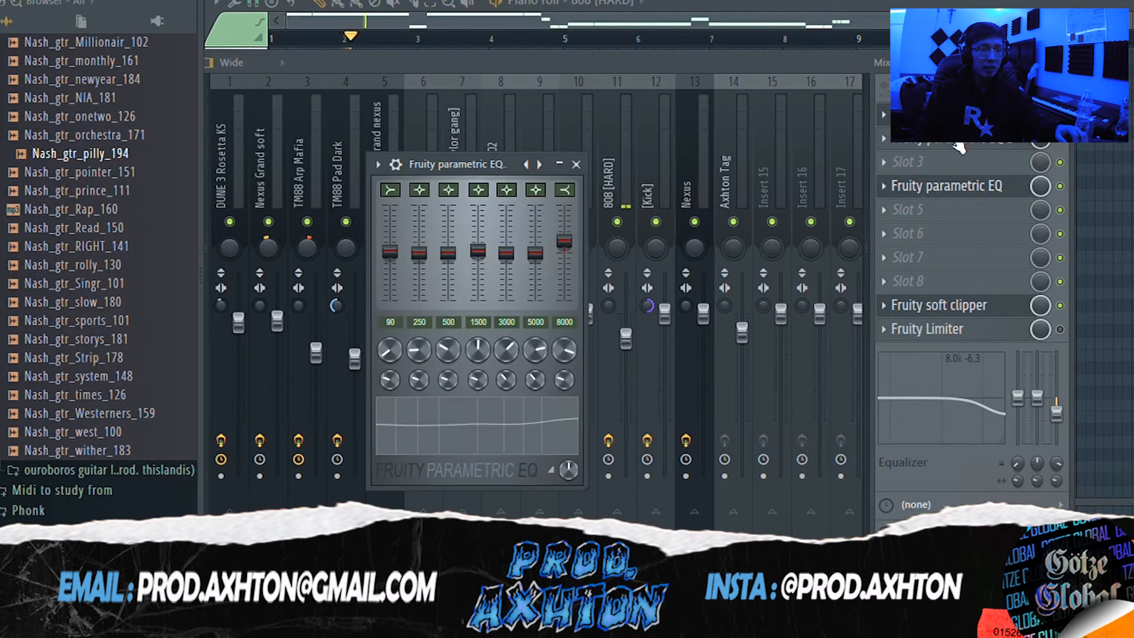
click(958, 144)
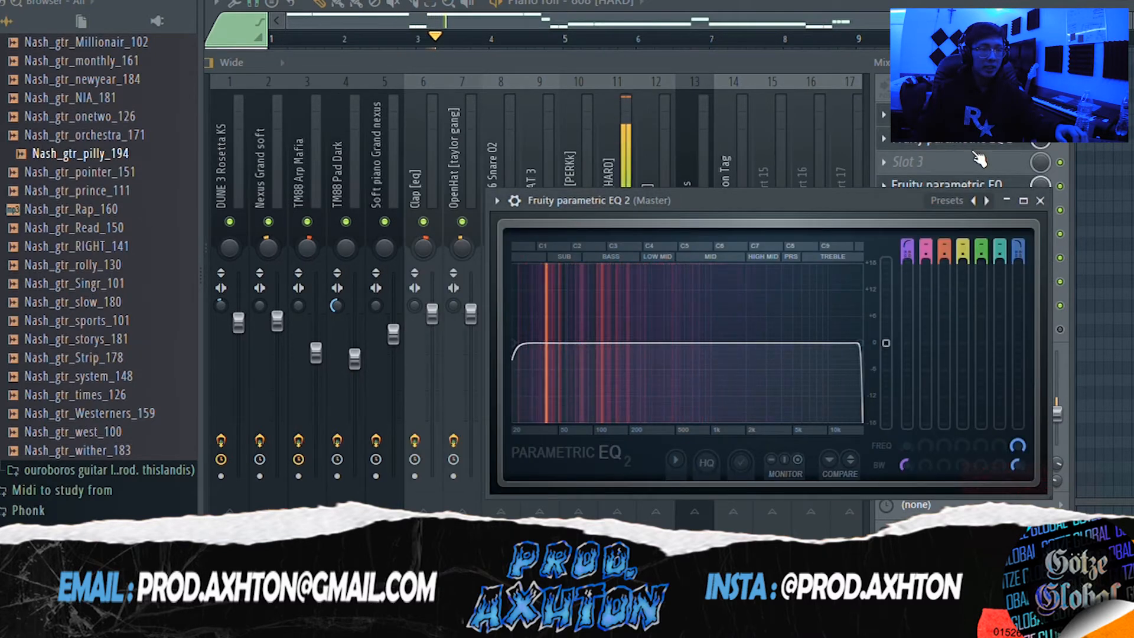
click(1025, 201)
drag(703, 65, 843, 99)
click(1122, 222)
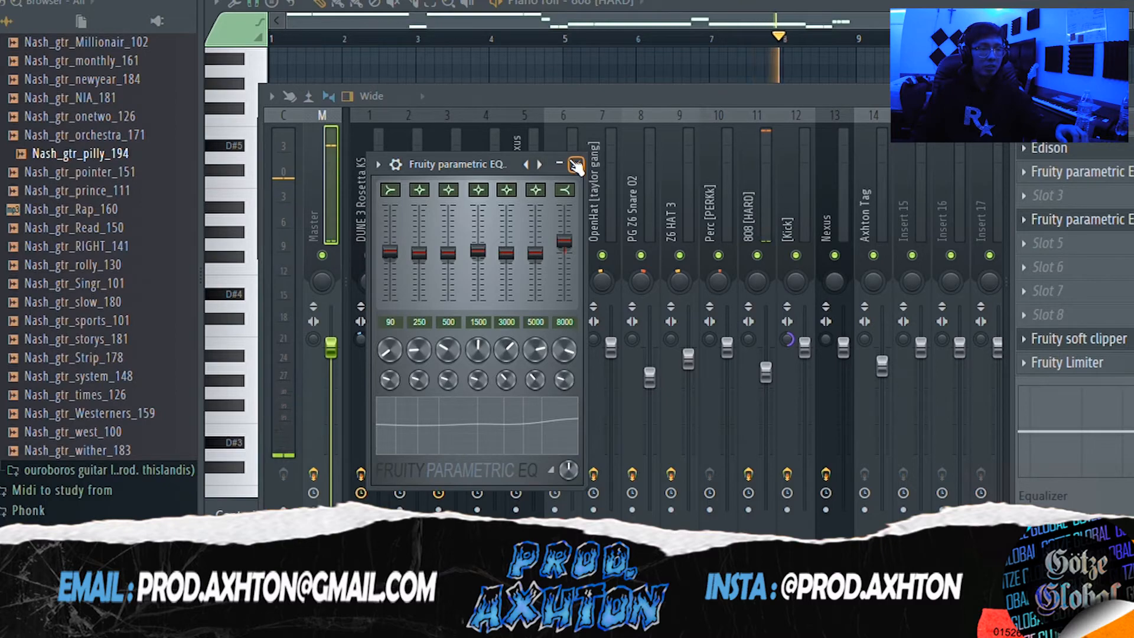
click(575, 165)
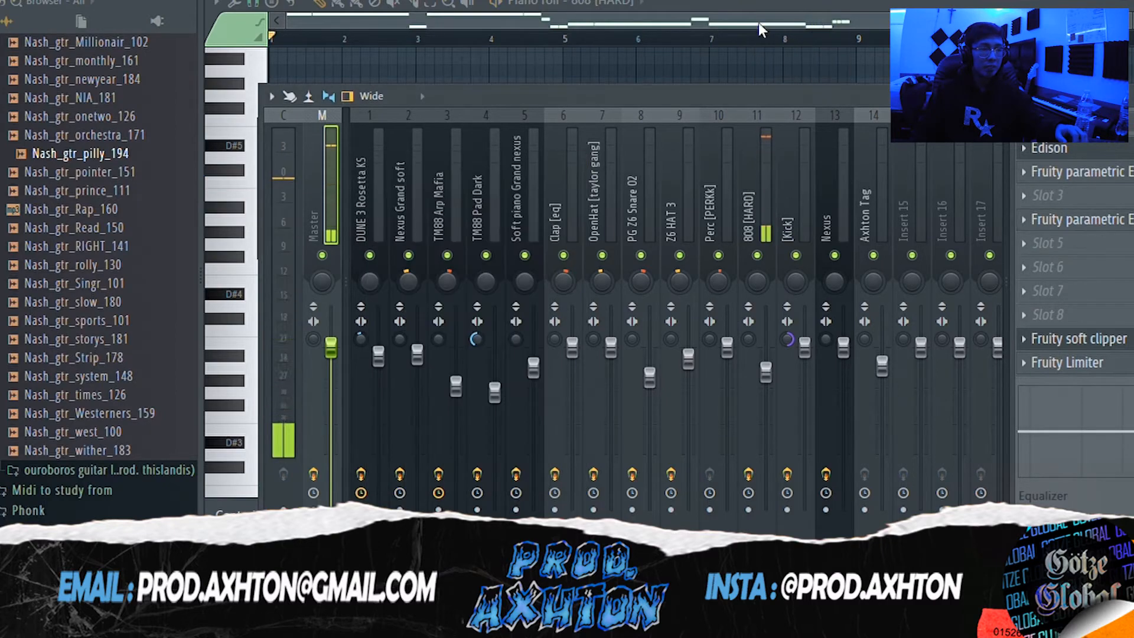
Step: Open the [Kick] pattern in the piano roll, examine its notes and play it back
key(F5)
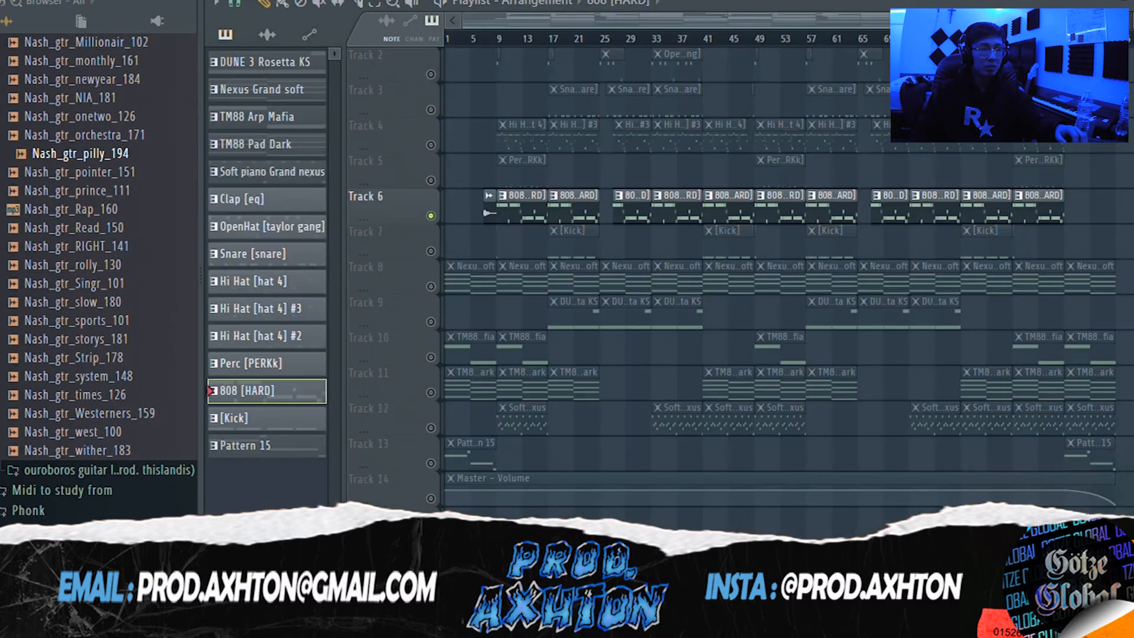
double_click(521, 216)
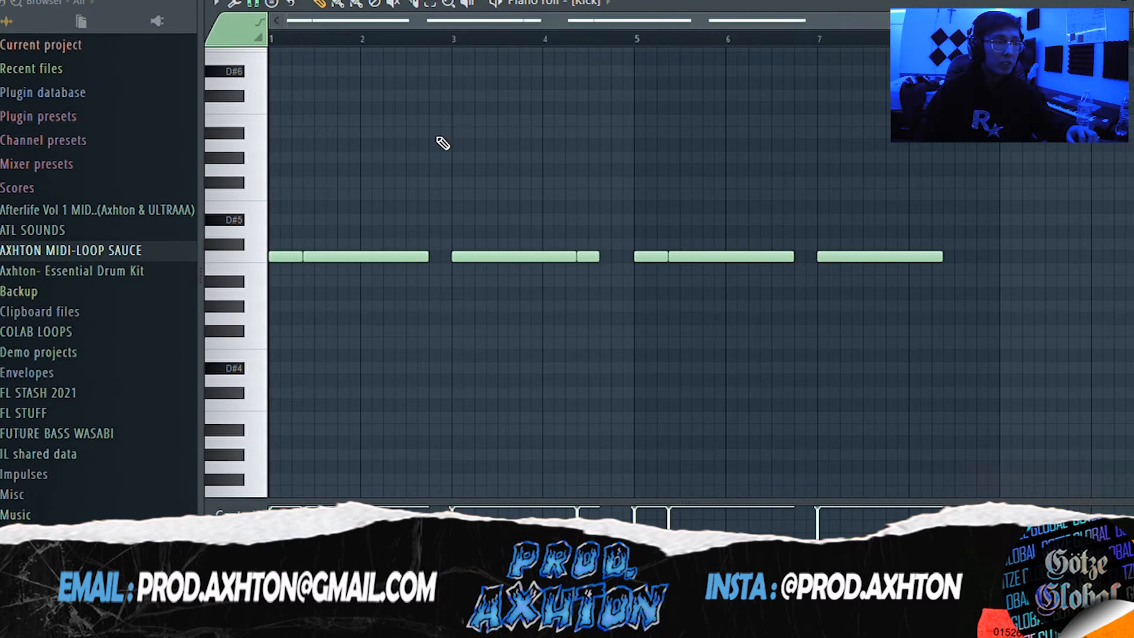
scroll(442, 143, down, 2)
click(297, 261)
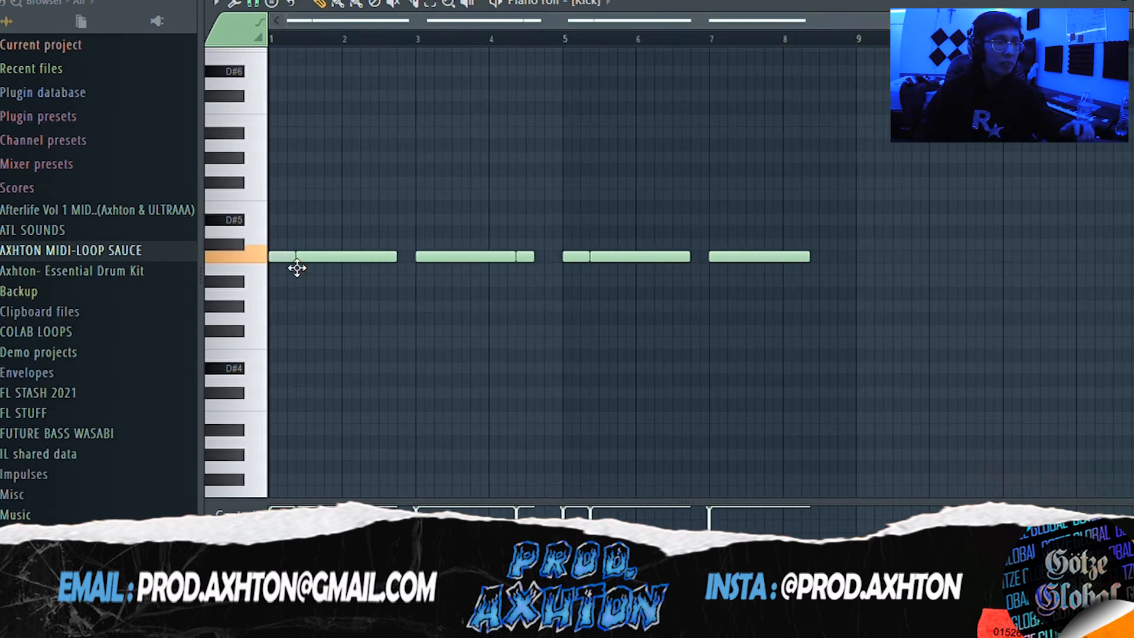
click(308, 248)
right_click(309, 247)
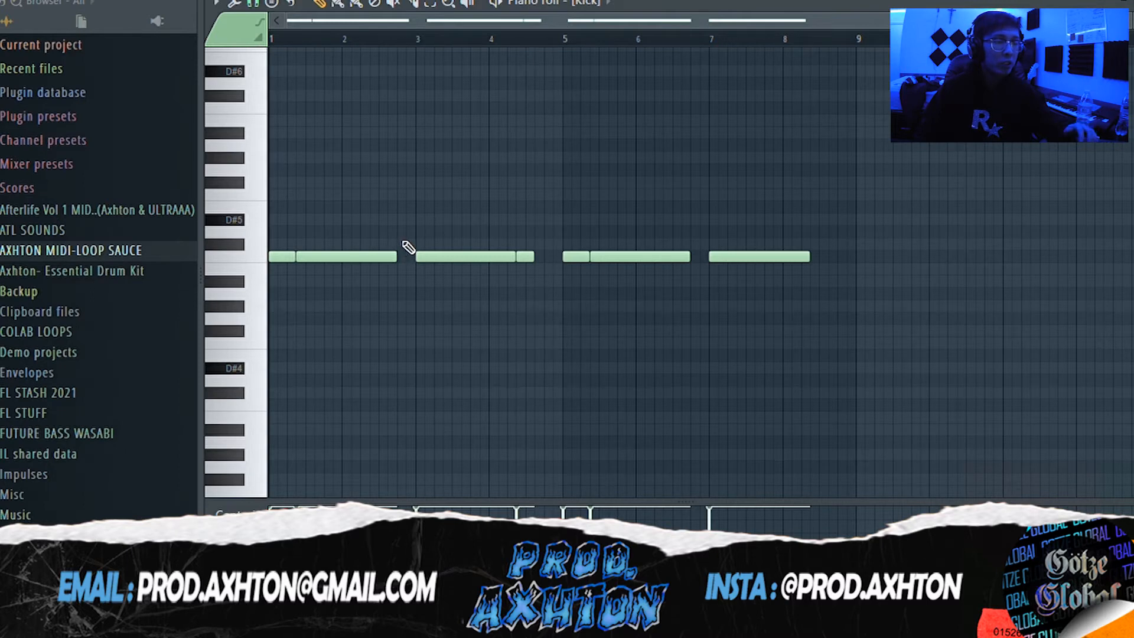
key(space)
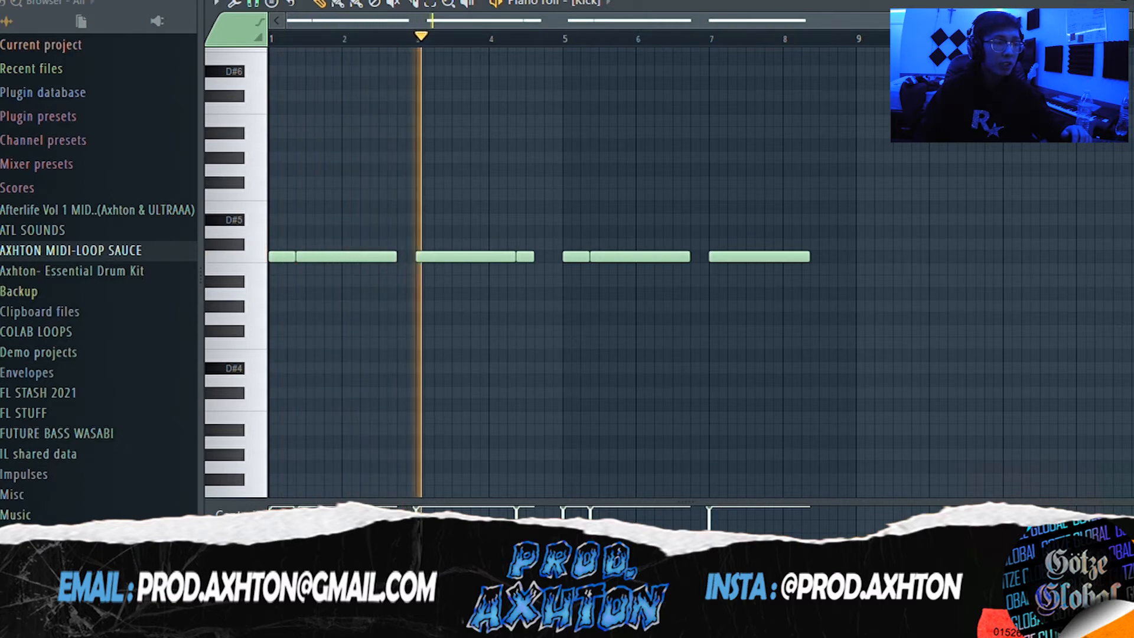
Step: Check the [Kick] channel's effect slot and equalizer in the mixer while the pattern plays
key(F9)
click(605, 220)
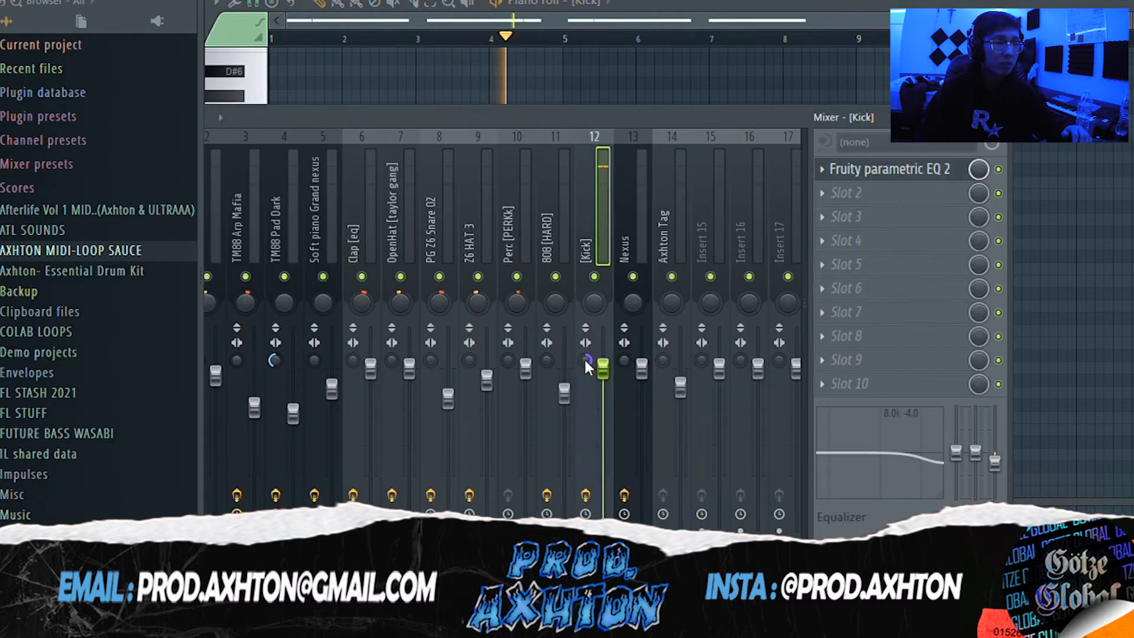
drag(621, 111, 748, 114)
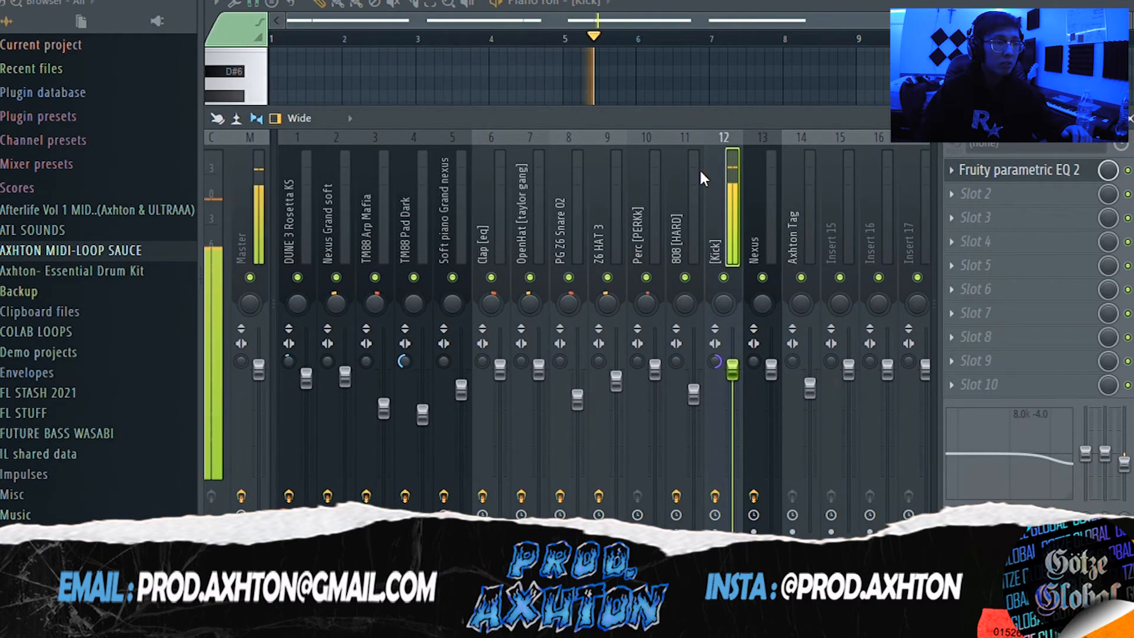
Step: Return to the playlist arrangement and switch playback to song mode
key(F5)
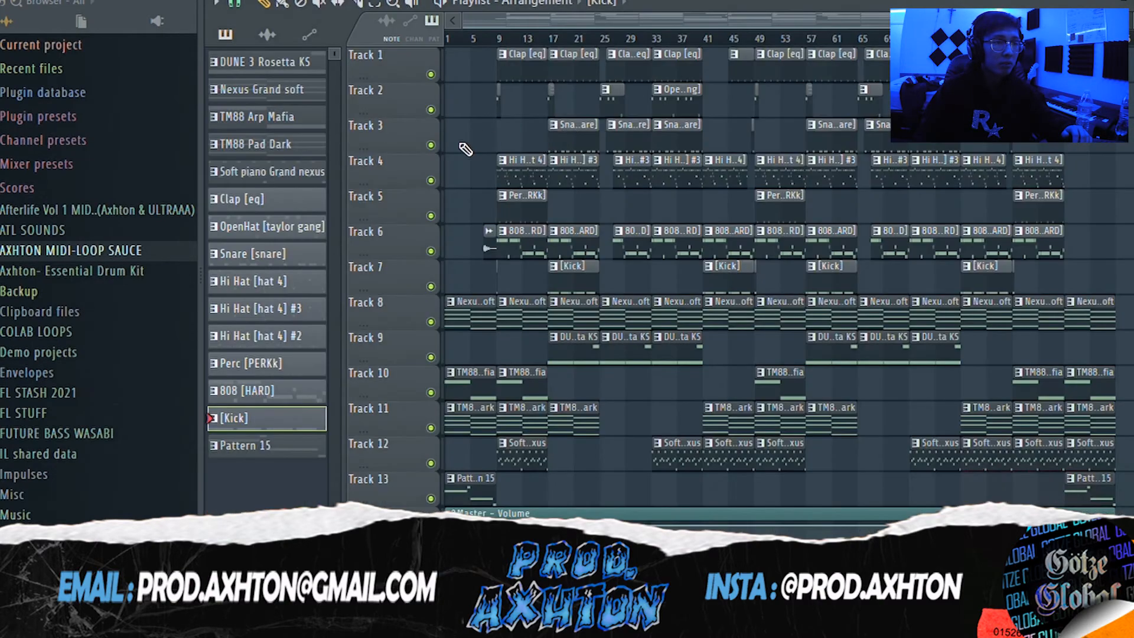
key(l)
key(space)
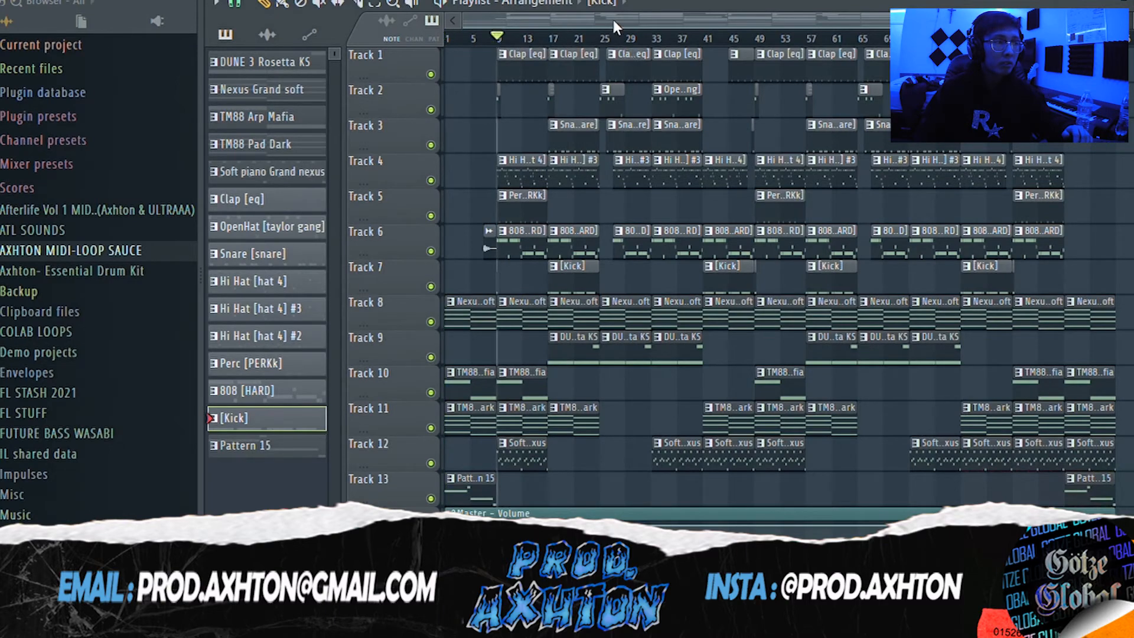
Step: Review the mixer's drum channels, selecting 808 [HARD] and Clap [eq] to check their levels
key(F9)
drag(706, 111, 724, 48)
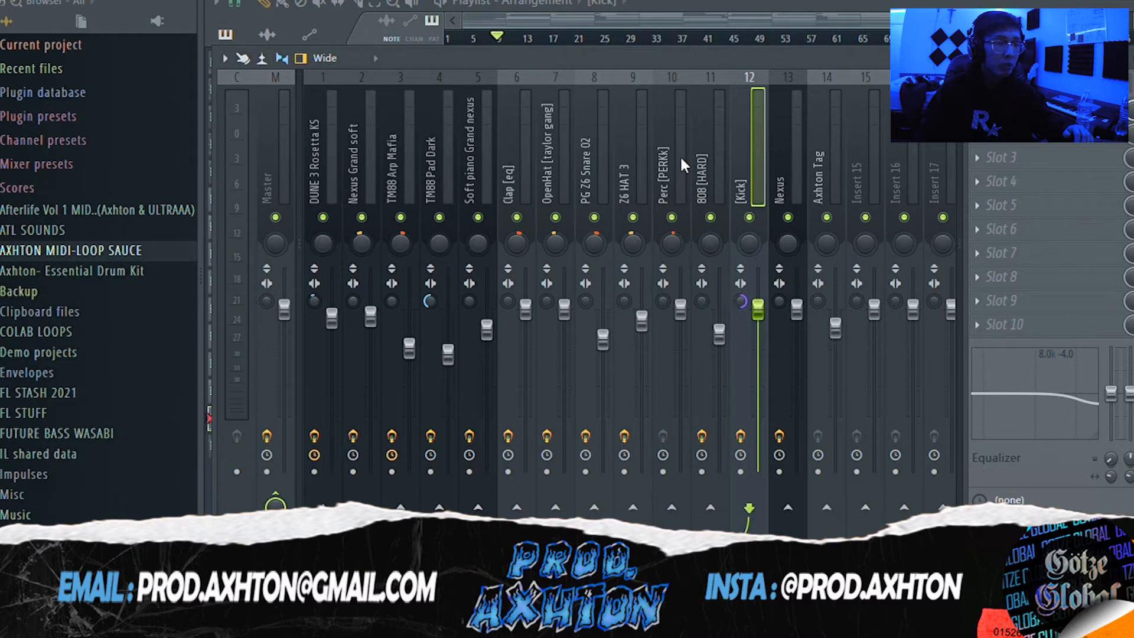
click(700, 153)
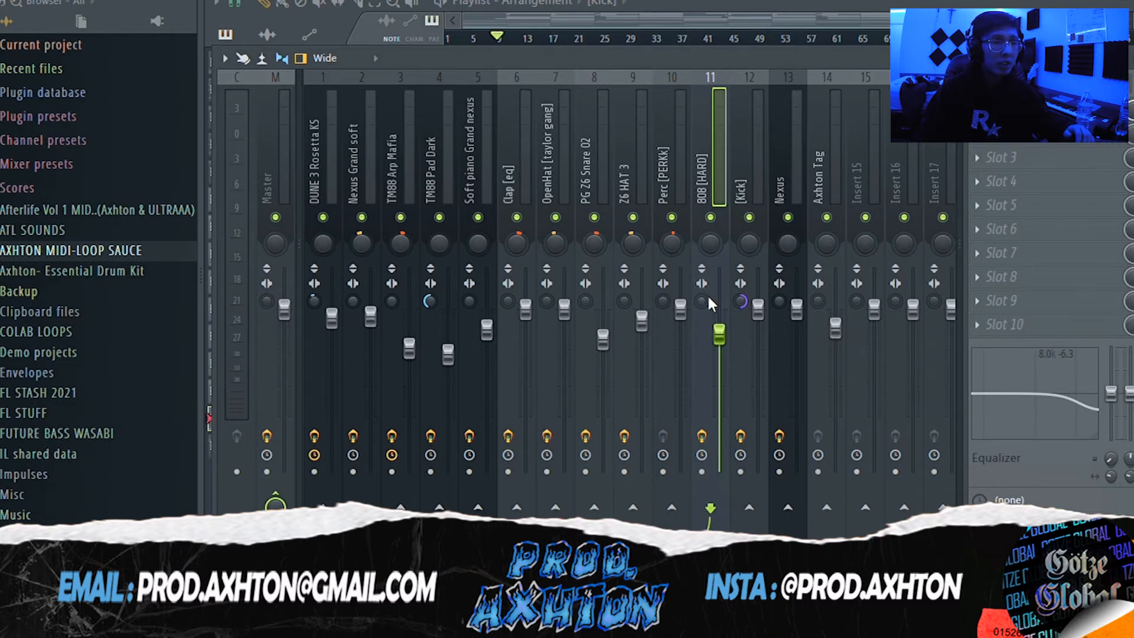
click(512, 158)
key(space)
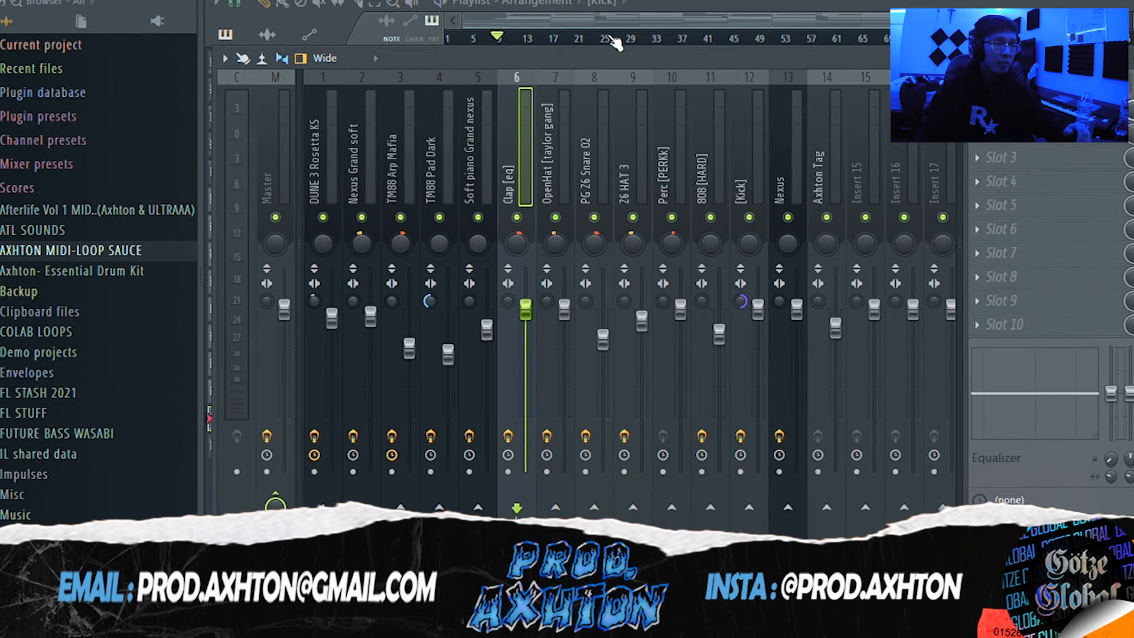
Step: Examine the full Hi Hat [hat 4] pattern in the piano roll and play it back
key(F9)
drag(770, 24, 668, 45)
scroll(1057, 185, down, 2)
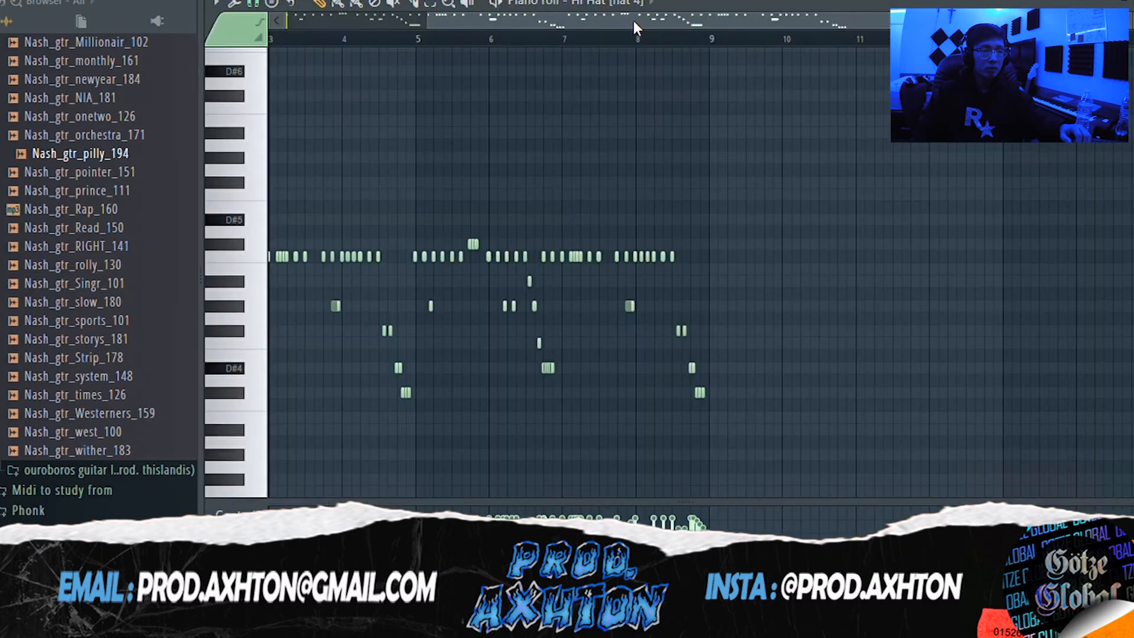
drag(631, 23, 290, 39)
key(space)
scroll(384, 183, up, 1)
scroll(384, 183, up, 1)
drag(481, 22, 426, 36)
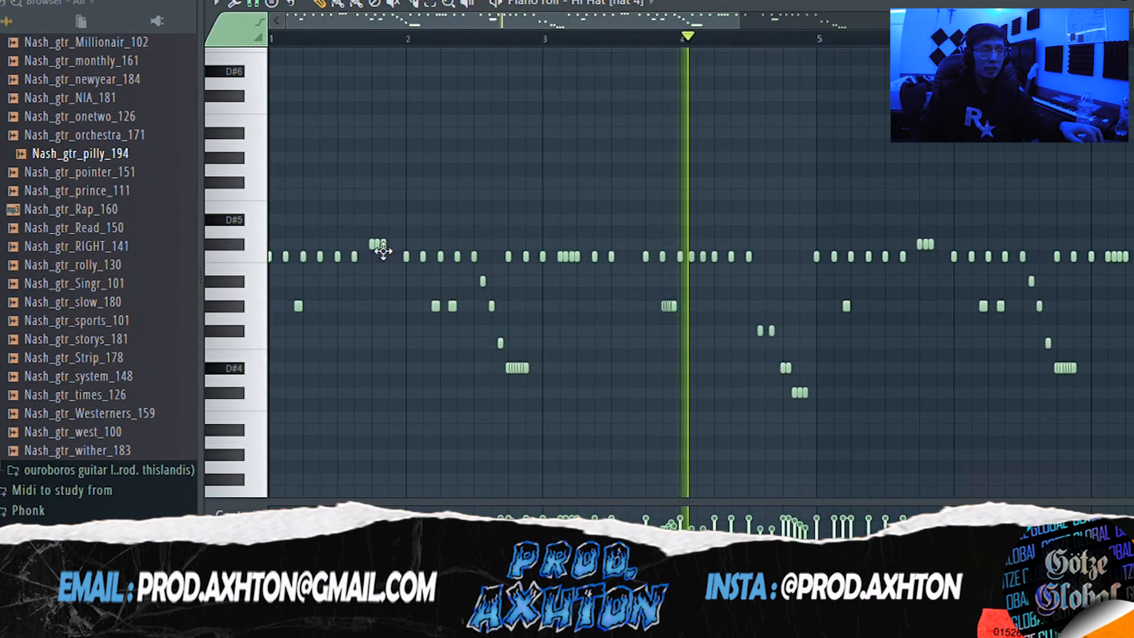
drag(739, 24, 846, 29)
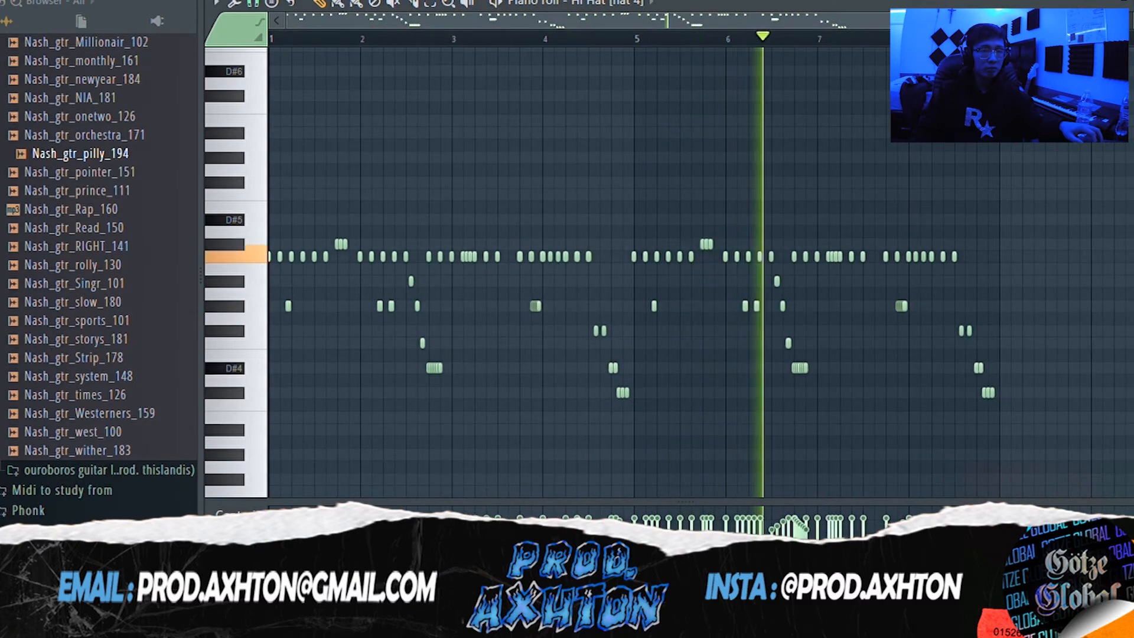
Step: Review the Z6 HAT 3 mixer channel's effects and inspect the Effectrix sequence with the Roody Call Hi Hat 8 preset
key(F9)
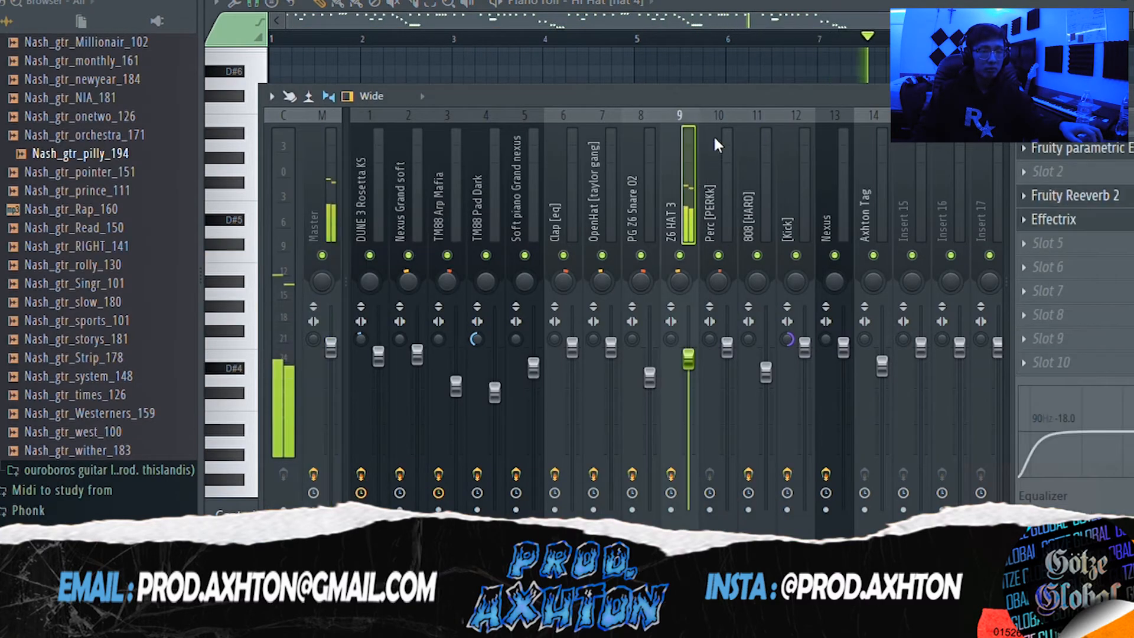
drag(753, 92, 546, 77)
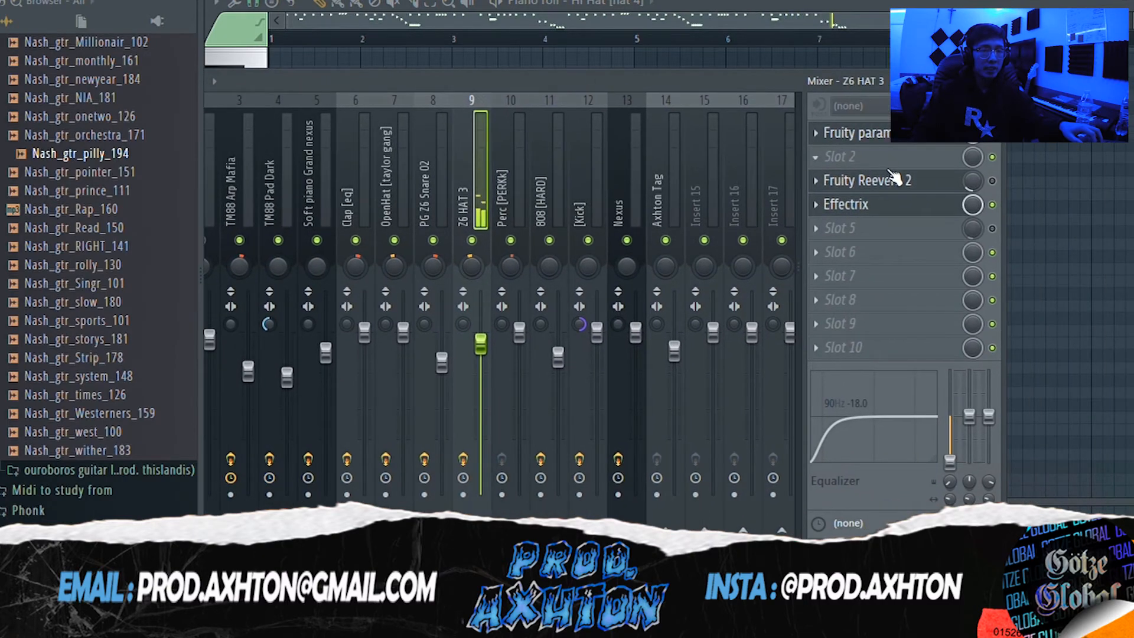
click(863, 204)
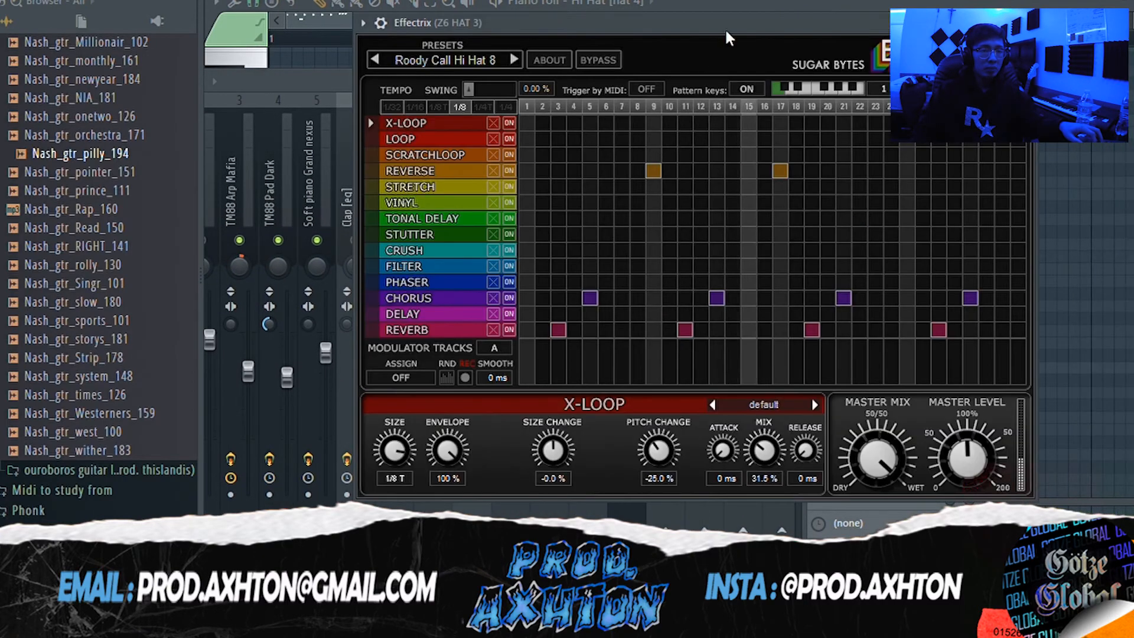
drag(706, 19, 561, 47)
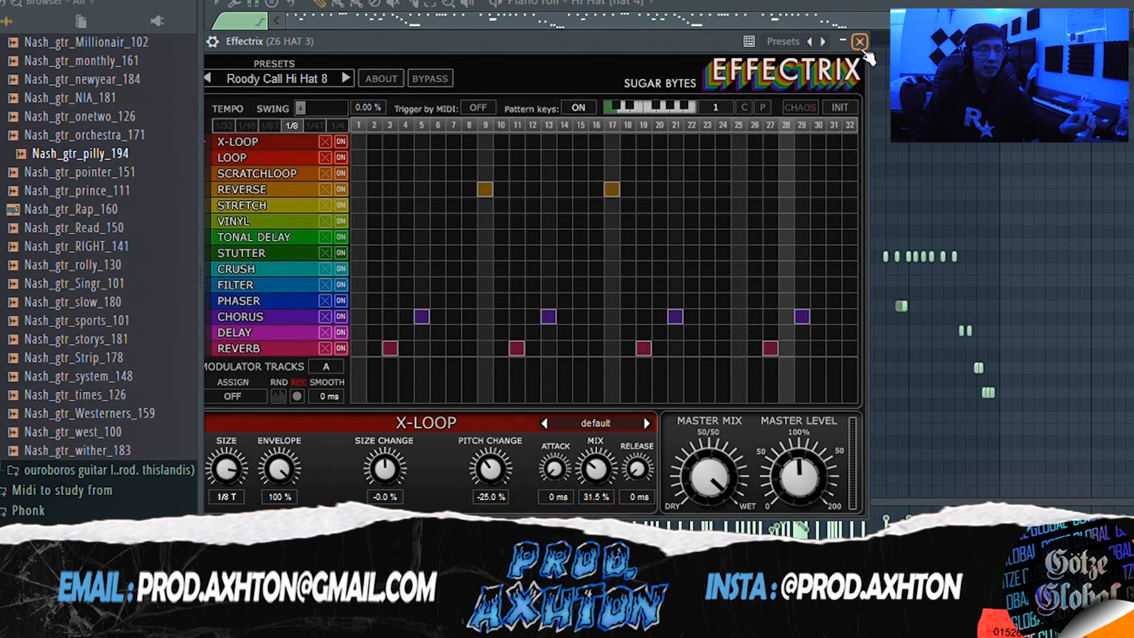
click(861, 46)
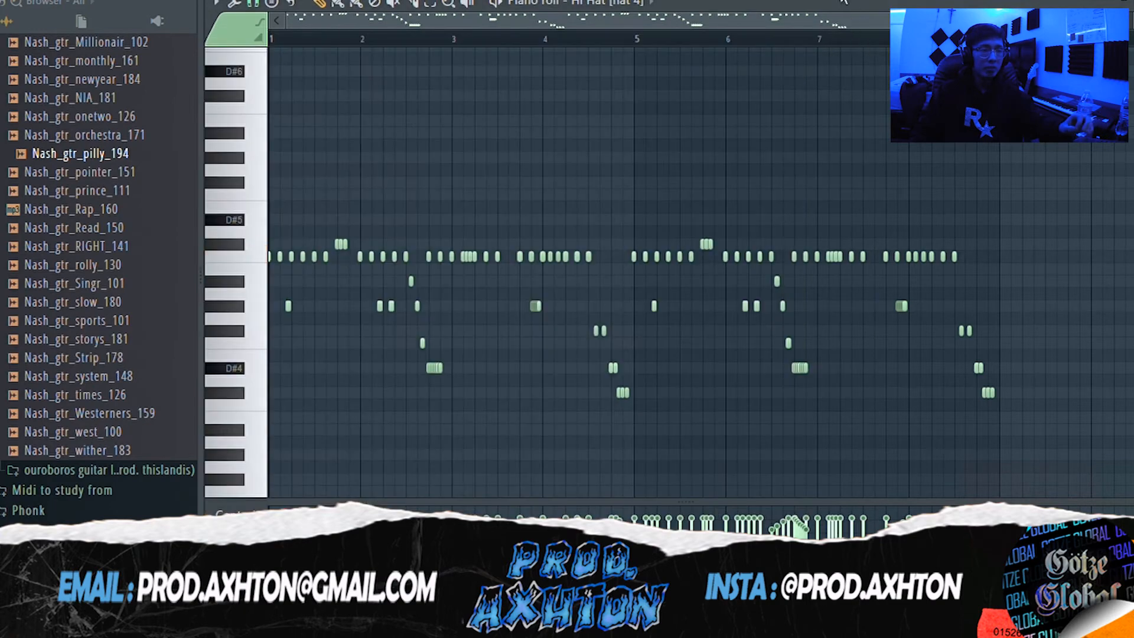
Step: Solo Track 3 in the playlist, open the Snare [snare] pattern in the piano roll and play it
key(Escape)
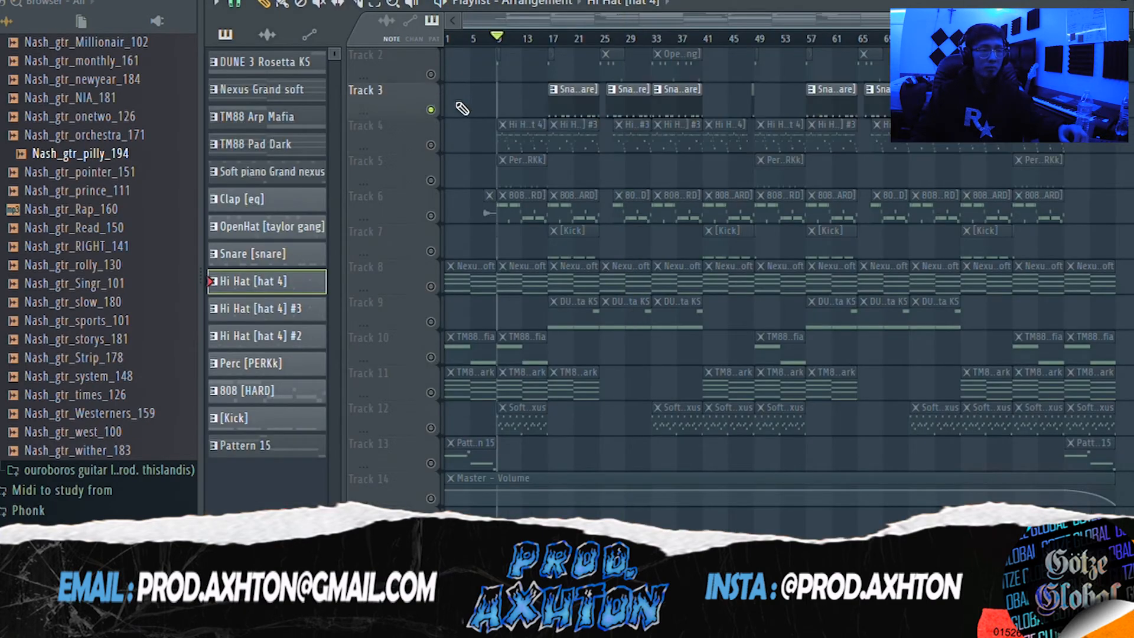
scroll(472, 107, up, 1)
double_click(570, 145)
drag(589, 26, 450, 26)
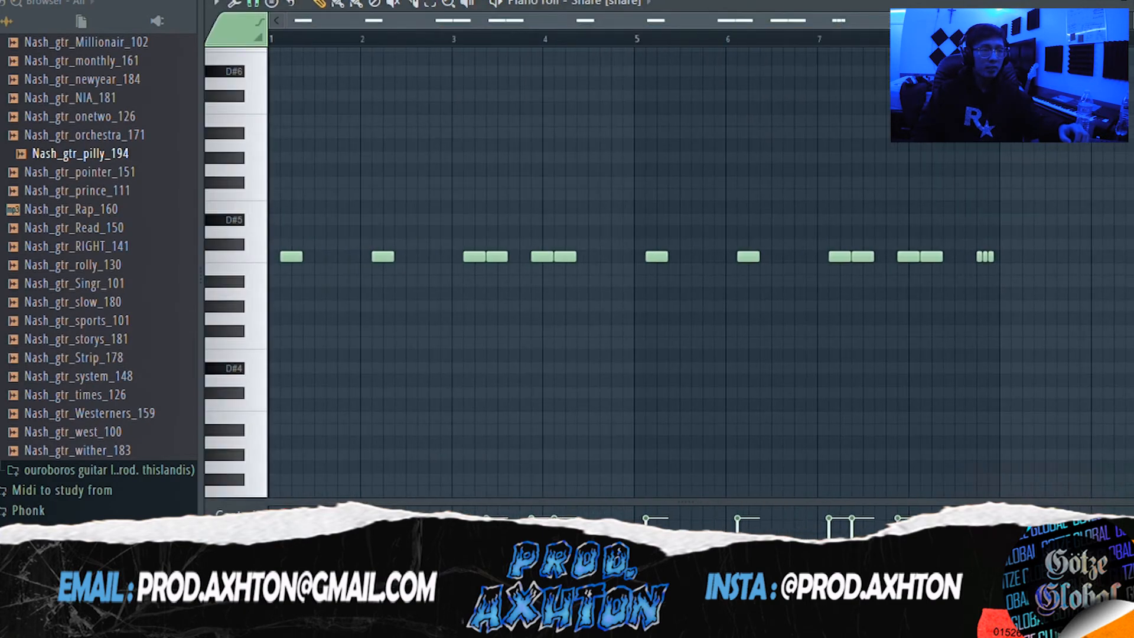
key(space)
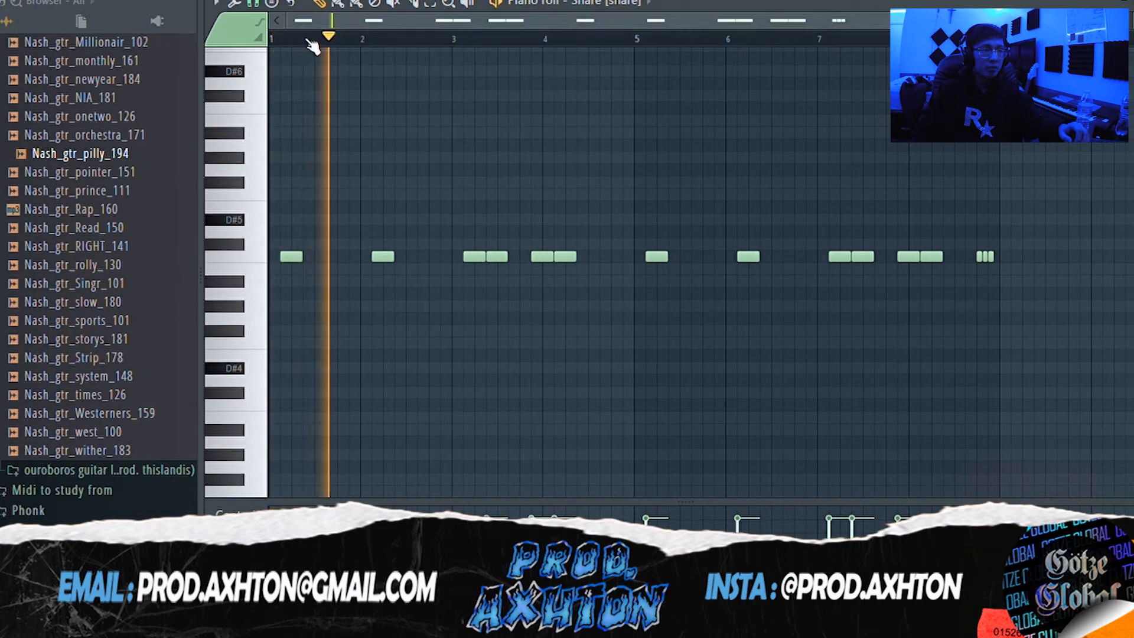
Step: Review the effects on the PG Z6 Snare 02 mixer channel, including Fruity parametric EQ 2, Fruity Reeverb 2 and Fruity delay 2
key(F9)
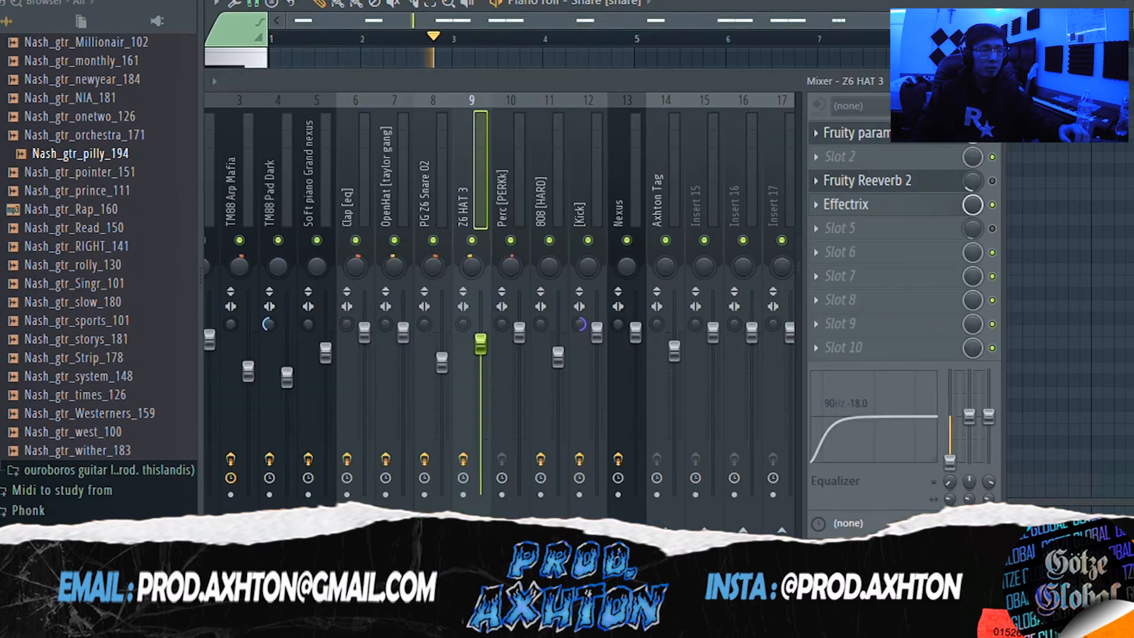
click(446, 194)
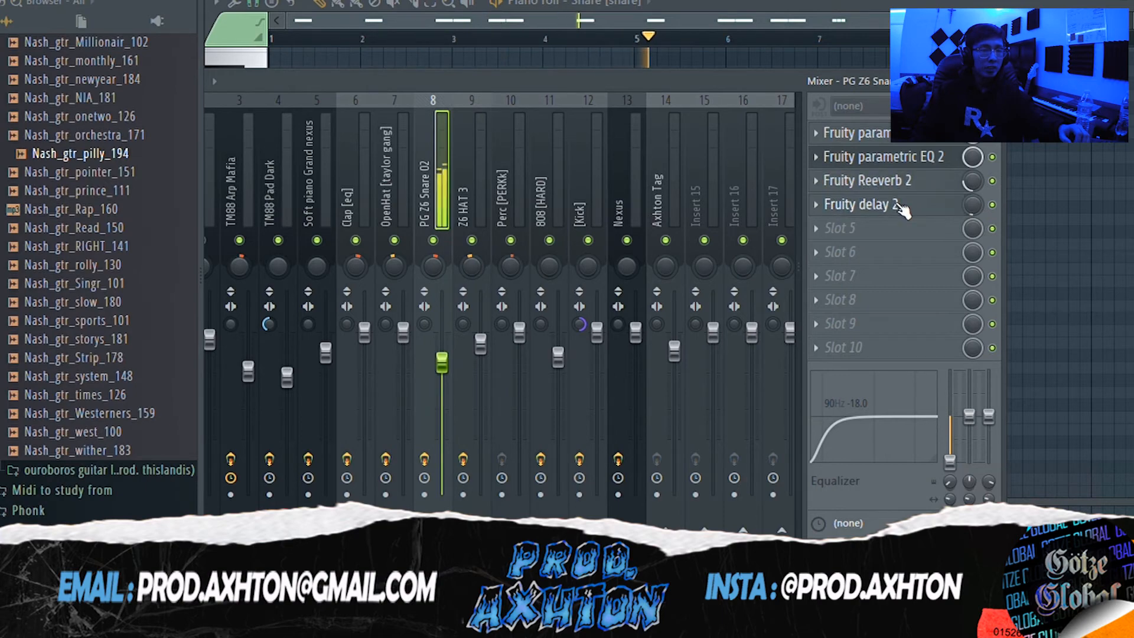
drag(796, 76, 886, 289)
scroll(752, 200, down, 5)
drag(770, 295, 751, 120)
Step: Open the Clap [eq] pattern in the piano roll, examine its notes and play it back
click(656, 500)
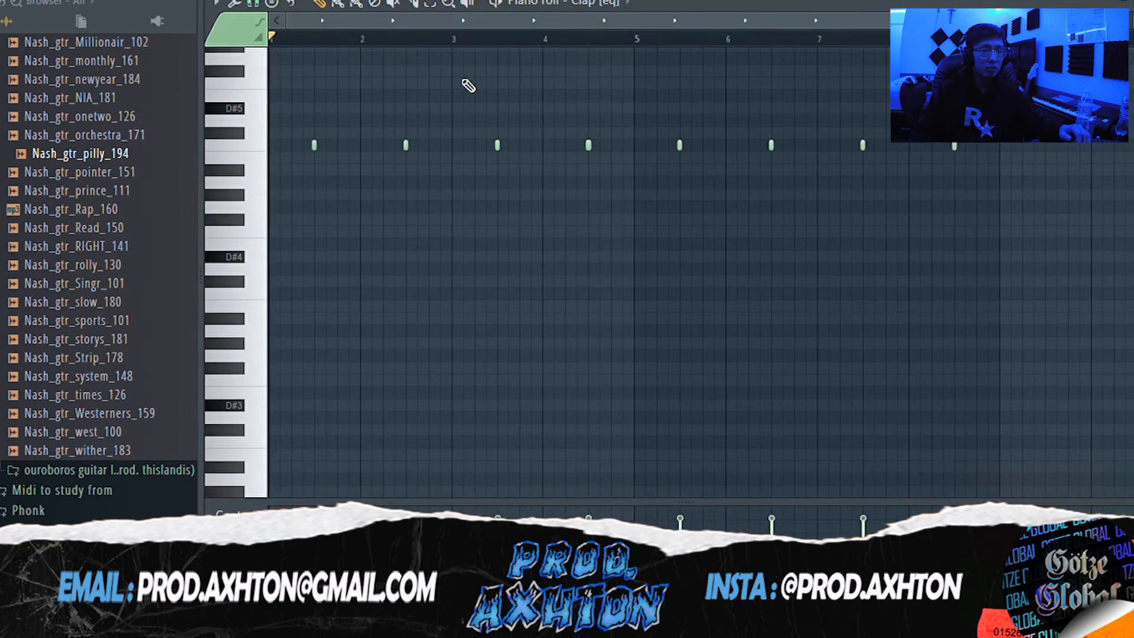
scroll(468, 86, up, 5)
key(space)
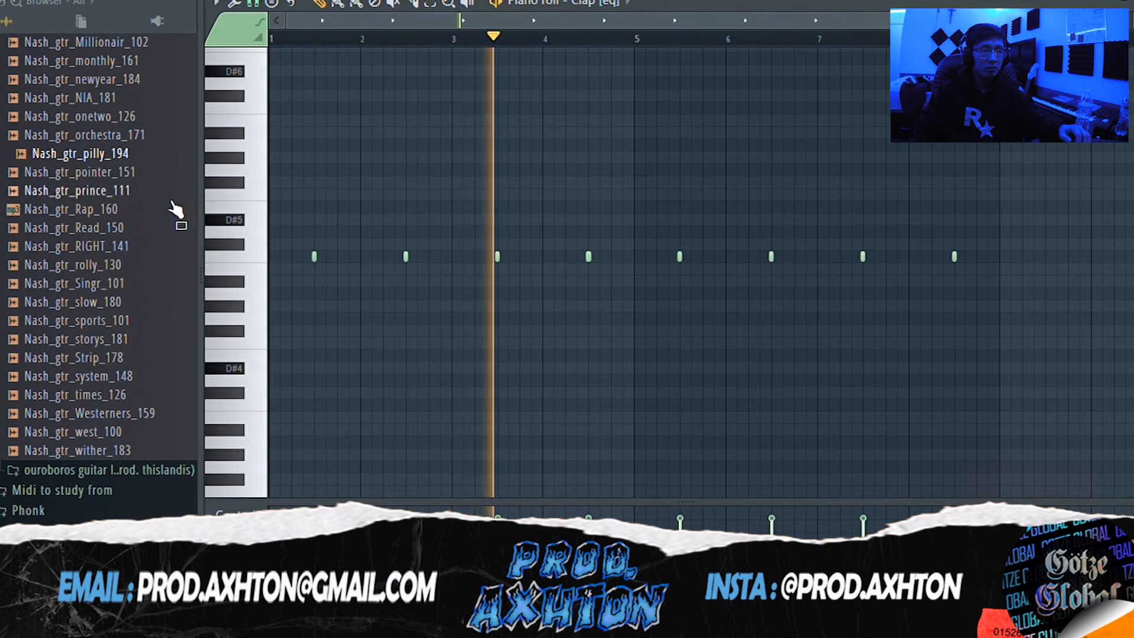
scroll(148, 218, up, 15)
scroll(169, 290, up, 3)
key(space)
Step: Solo Track 2 in the playlist, open the OpenHat [taylor gang] pattern in the piano roll and play it
key(F5)
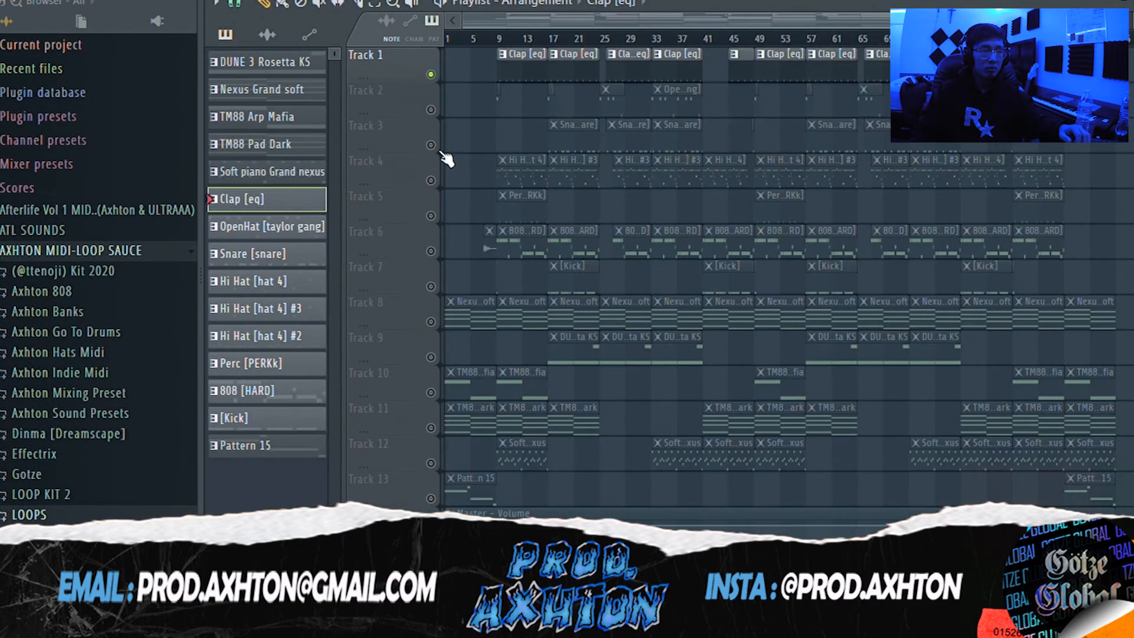
click(434, 112)
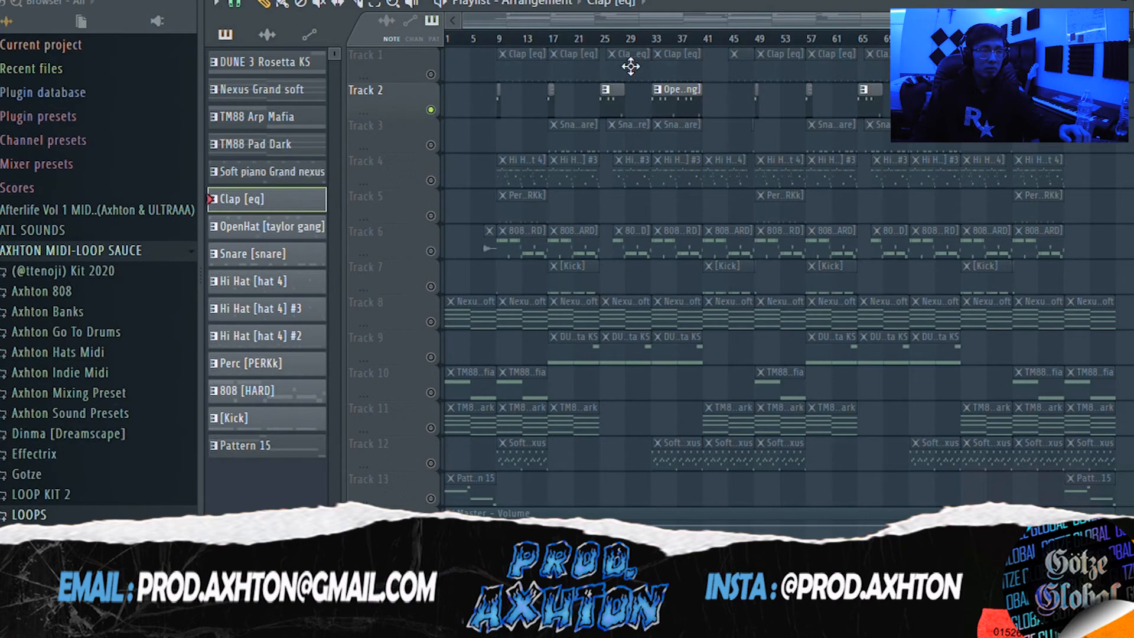
double_click(676, 105)
drag(702, 27, 258, 84)
key(space)
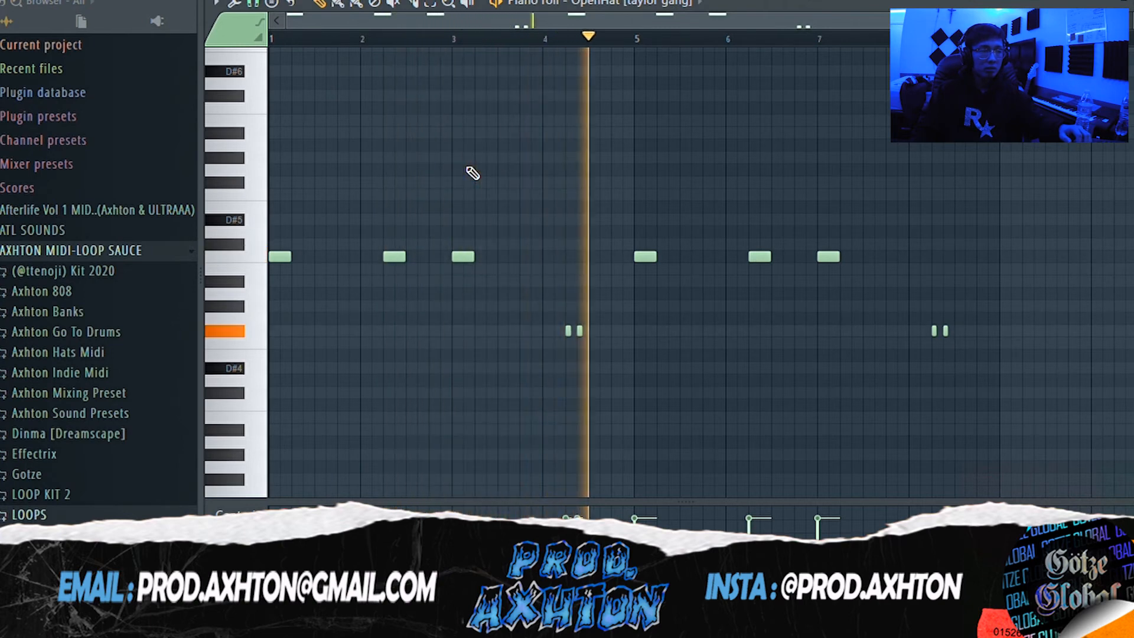
click(167, 252)
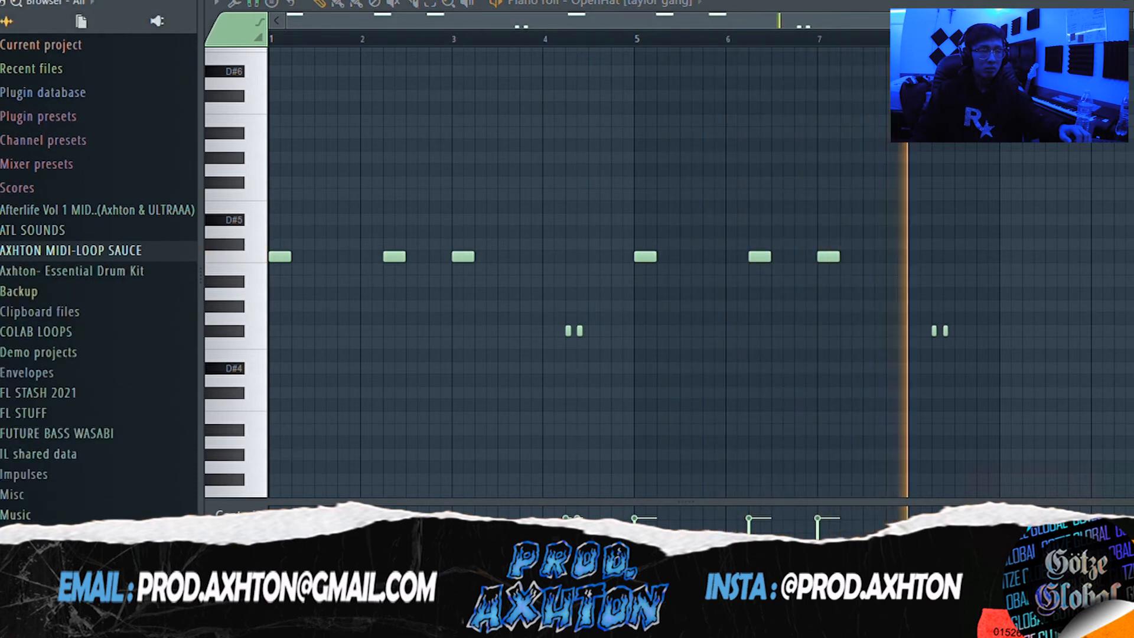
Step: Open the DUNE 3 Rosetta KS pattern from Track 9 in the piano roll and bring up the channel rack
key(F5)
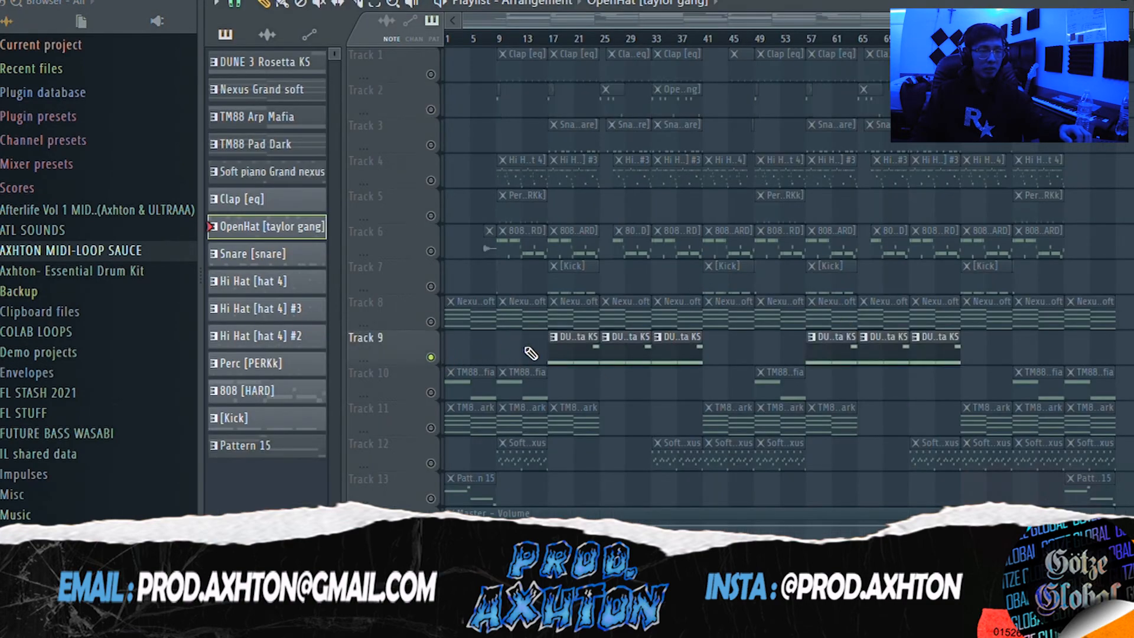
double_click(574, 358)
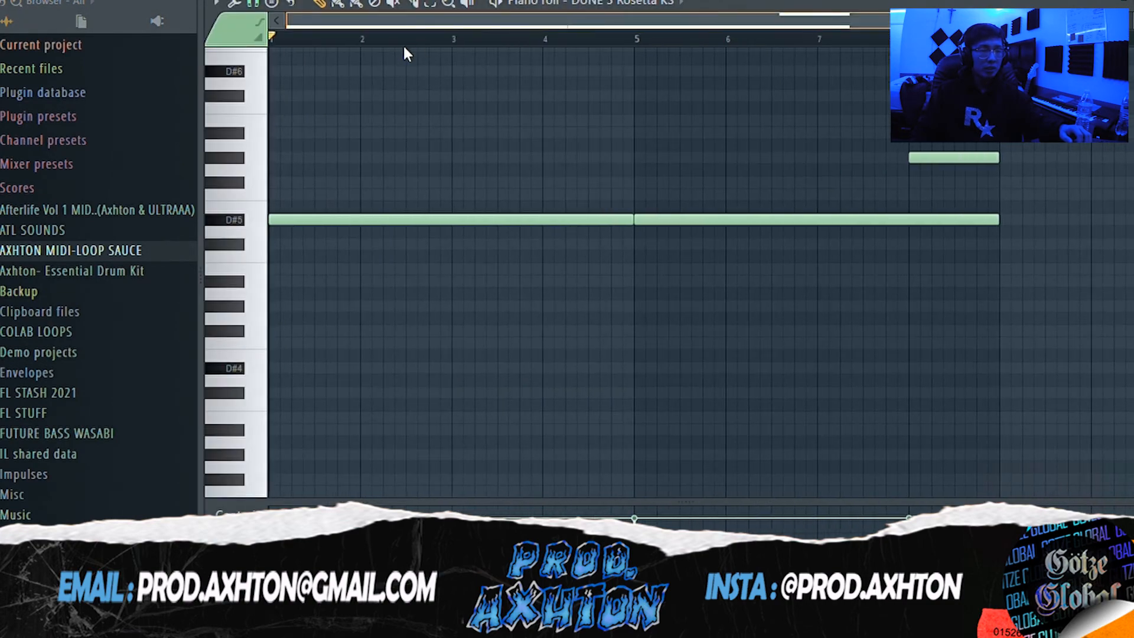
click(864, 0)
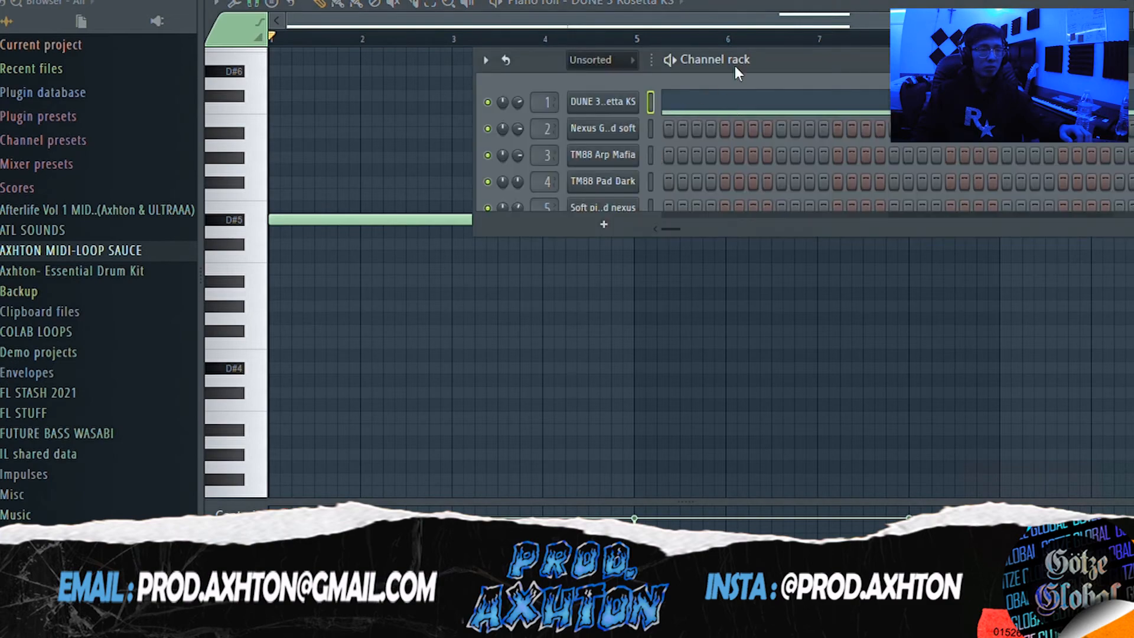
Step: Inspect the Fruity parametric EQ 2 curve on the DUNE 3 Rosetta KS mixer channel and play the pattern
click(884, 1)
click(401, 201)
drag(544, 123, 324, 118)
click(860, 175)
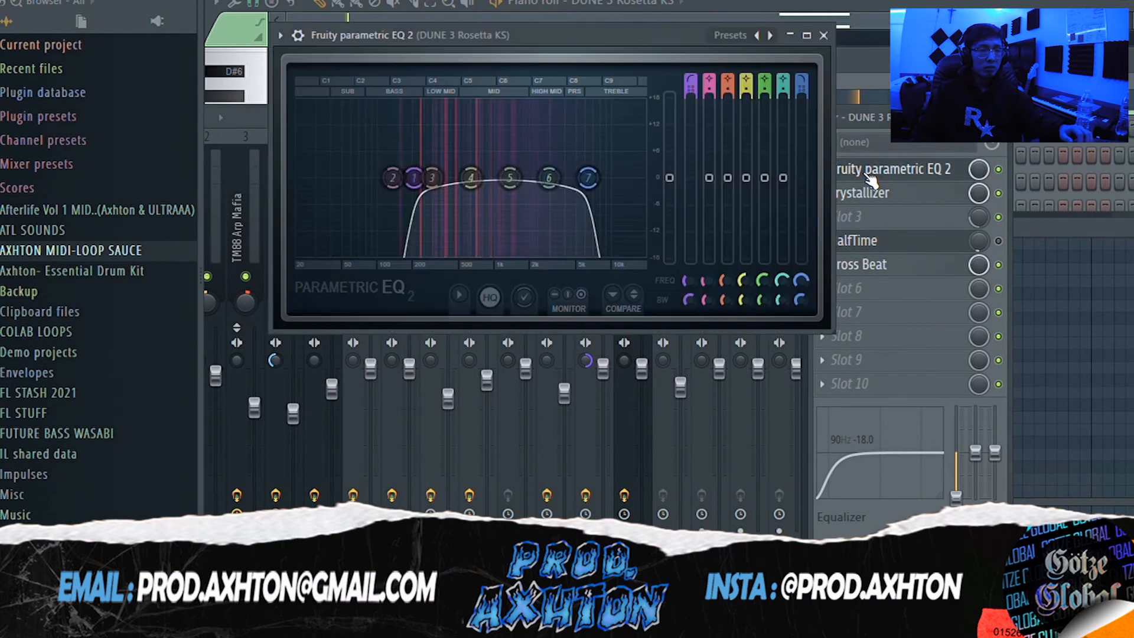
click(873, 173)
click(661, 24)
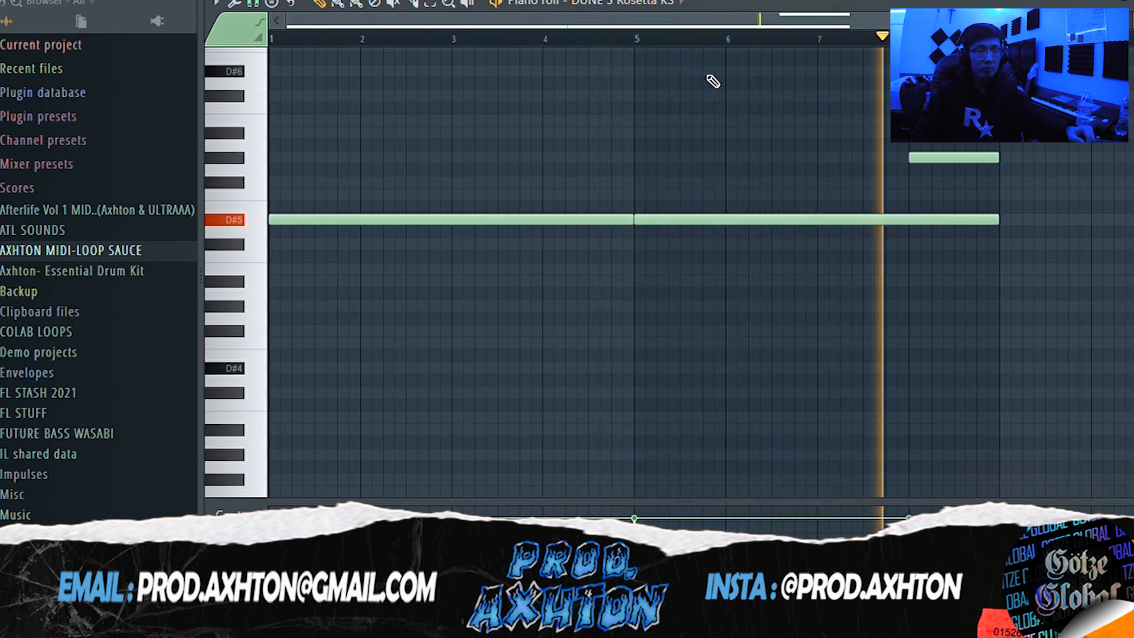
key(space)
Step: Review the Fruity parametric EQ 2, Crystallizer and Gross Beat settings on the DUNE 3 Rosetta KS mixer channel
key(F9)
click(885, 170)
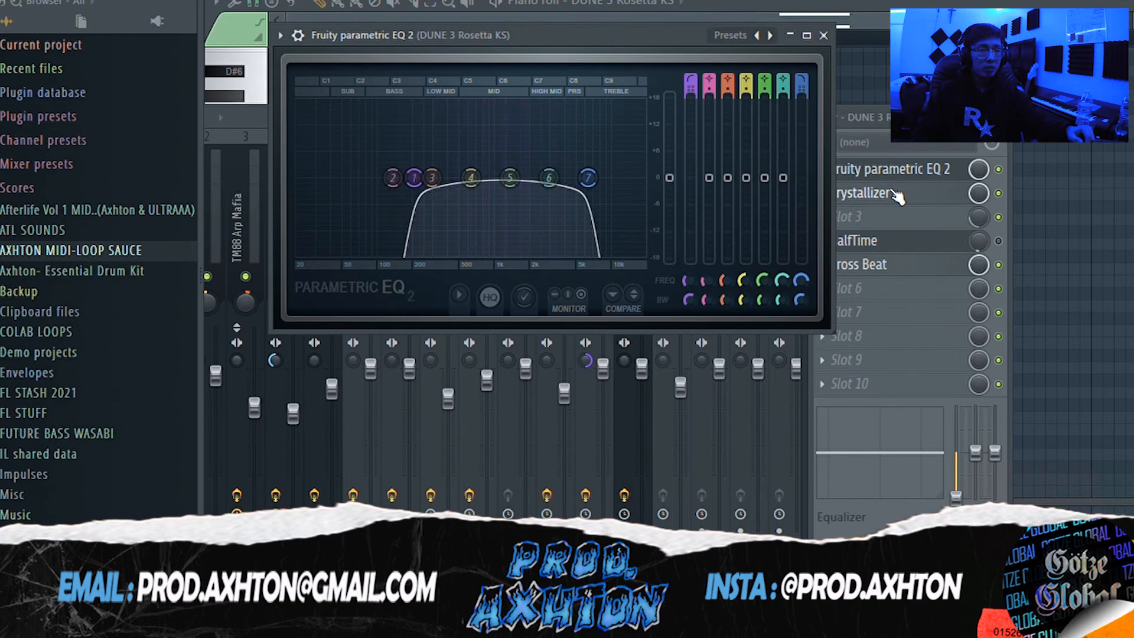
click(895, 193)
mouse_move(892, 102)
mouse_down()
mouse_move(906, 168)
mouse_move(924, 131)
mouse_move(899, 98)
mouse_up()
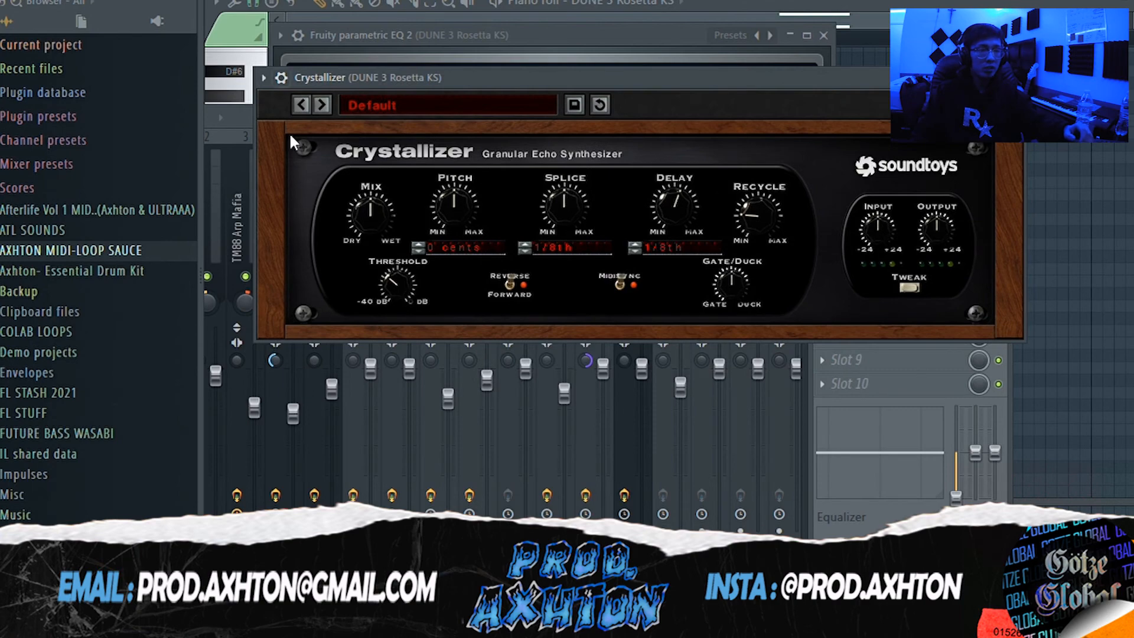
drag(763, 86, 566, 238)
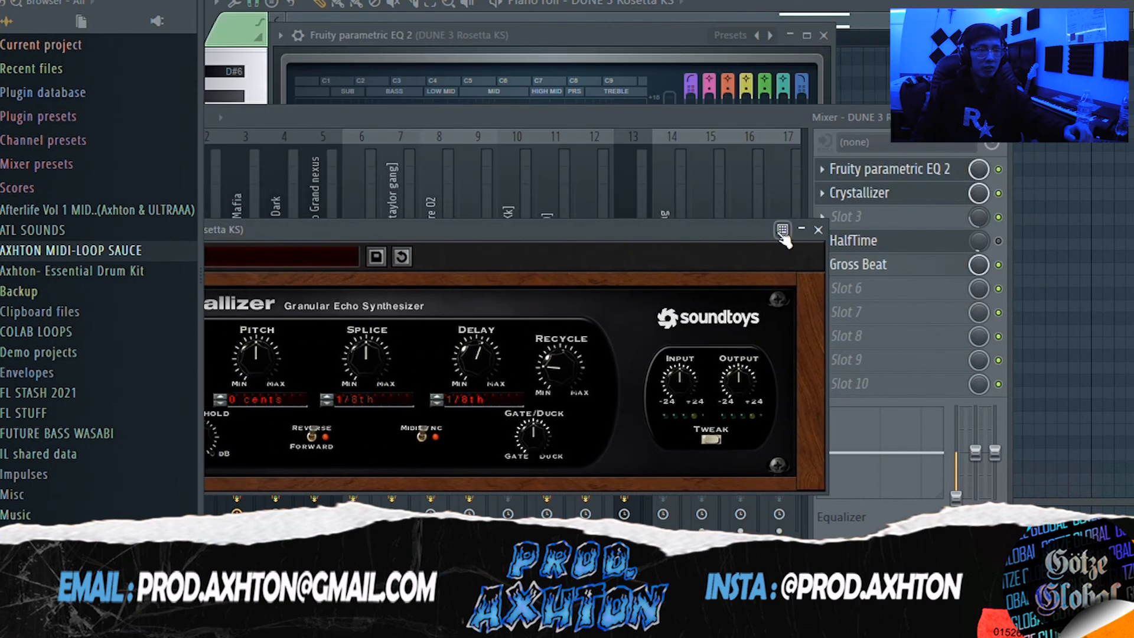
click(895, 269)
drag(648, 62, 778, 58)
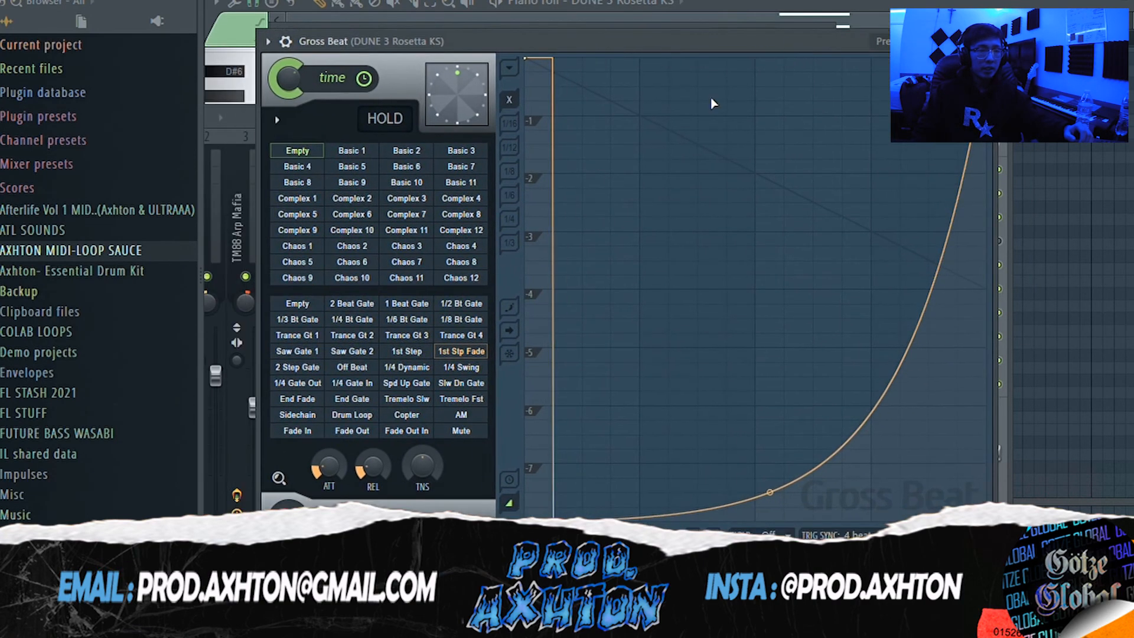
Step: Play the DUNE 3 Rosetta KS pattern through Gross Beat and close the Gross Beat and Fruity parametric EQ 2 windows
key(space)
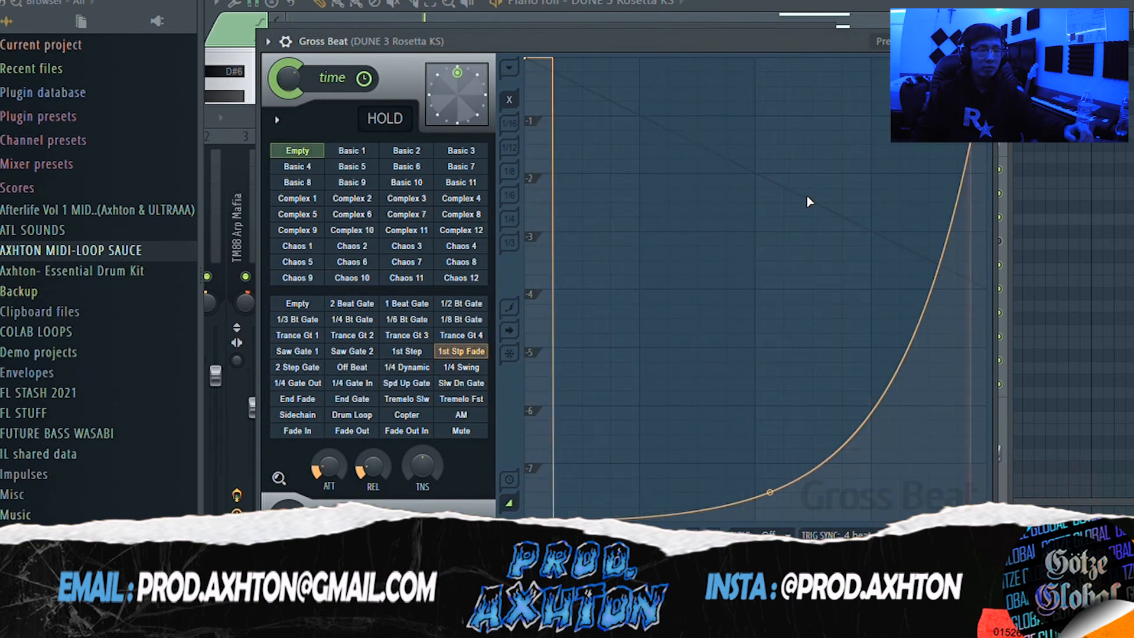
drag(826, 47, 587, 55)
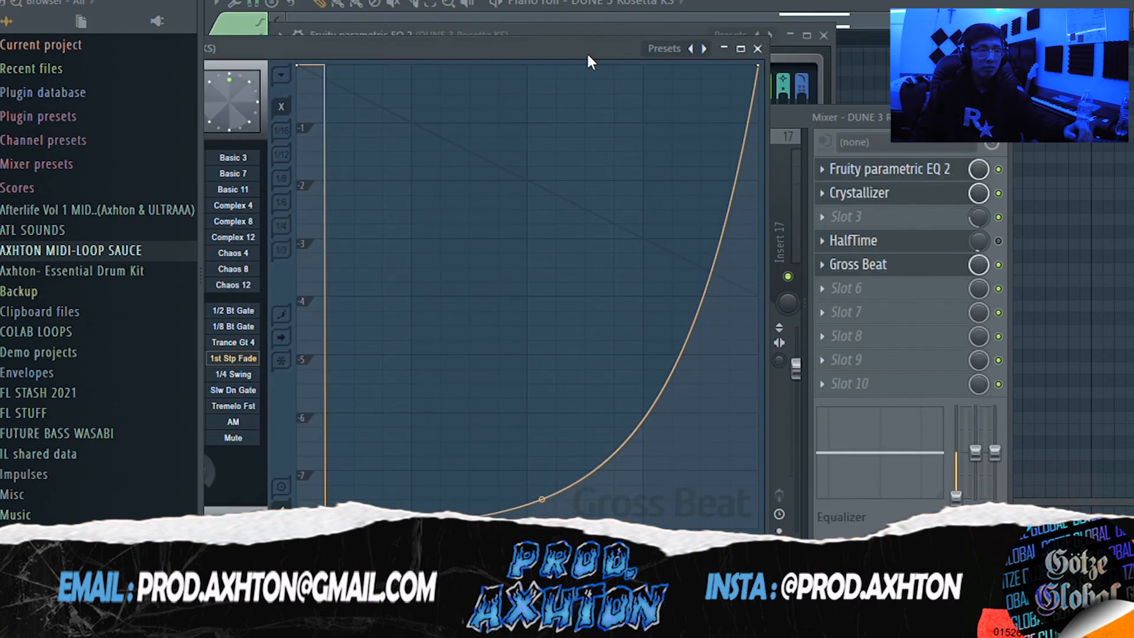
click(759, 49)
click(824, 36)
Step: Return to the playlist and unsolo Track 9 so that all tracks are active again
key(F5)
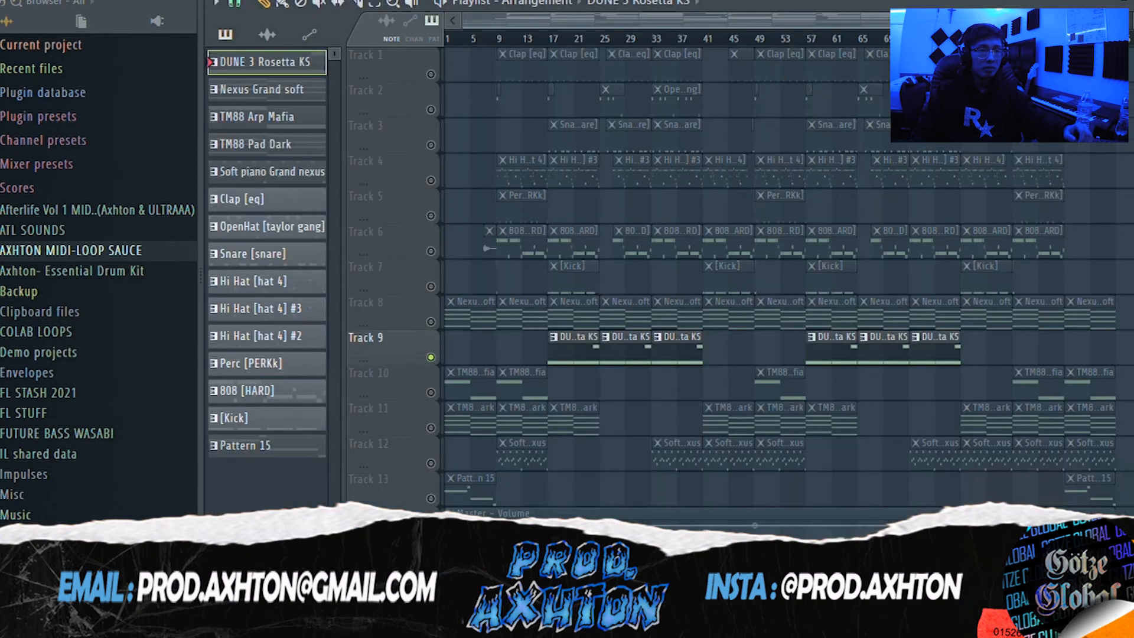
scroll(638, 440, down, 1)
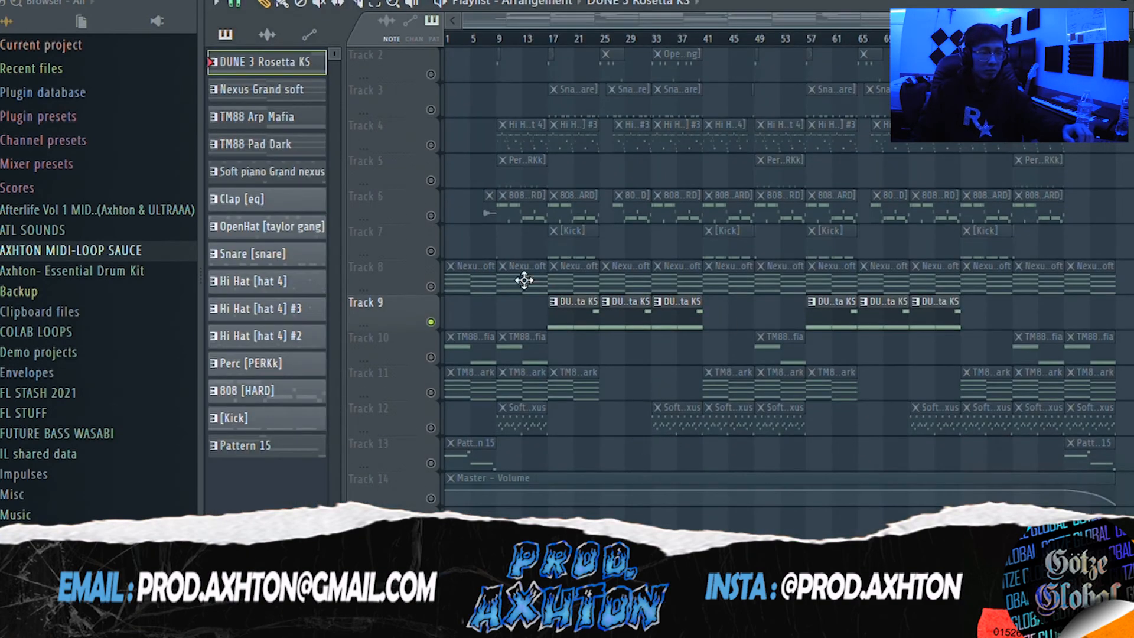
scroll(524, 280, up, 1)
right_click(431, 356)
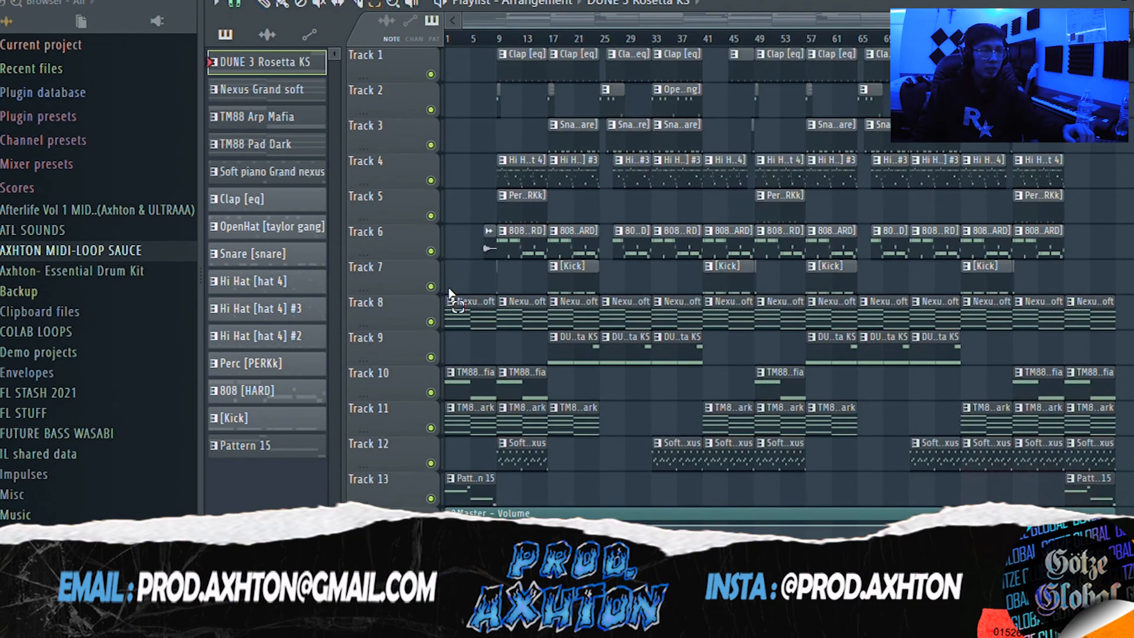
Step: Point out the arrangement's sections in the playlist by selecting each section's clips in turn, from the intro through to the outro
drag(464, 328, 467, 423)
drag(507, 59, 589, 447)
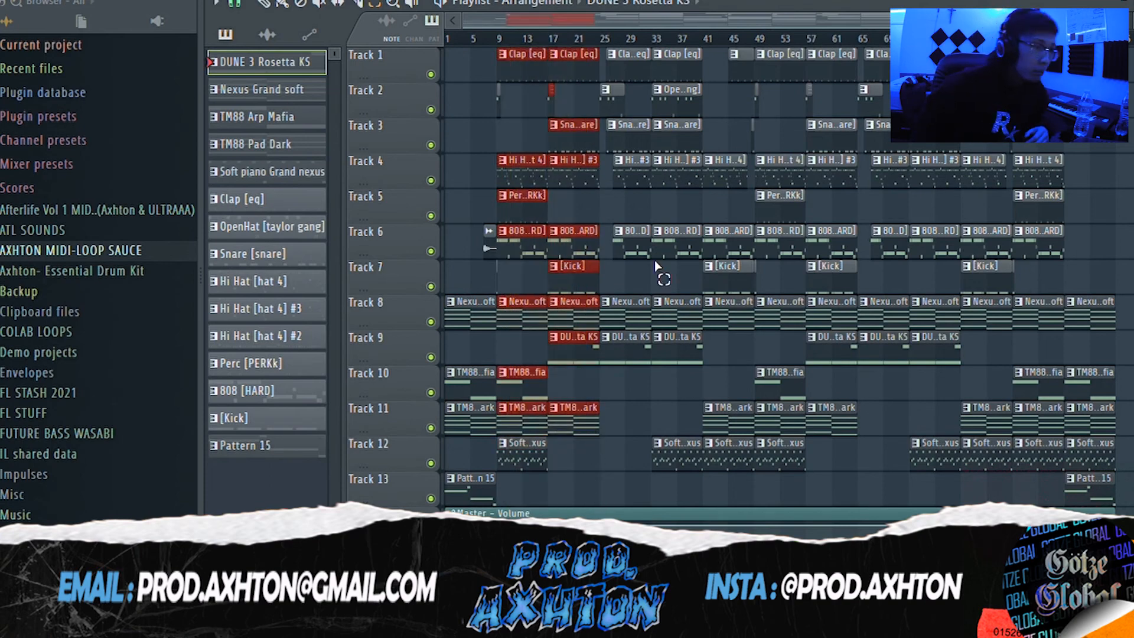
drag(614, 57, 756, 397)
drag(759, 52, 836, 426)
drag(879, 54, 999, 402)
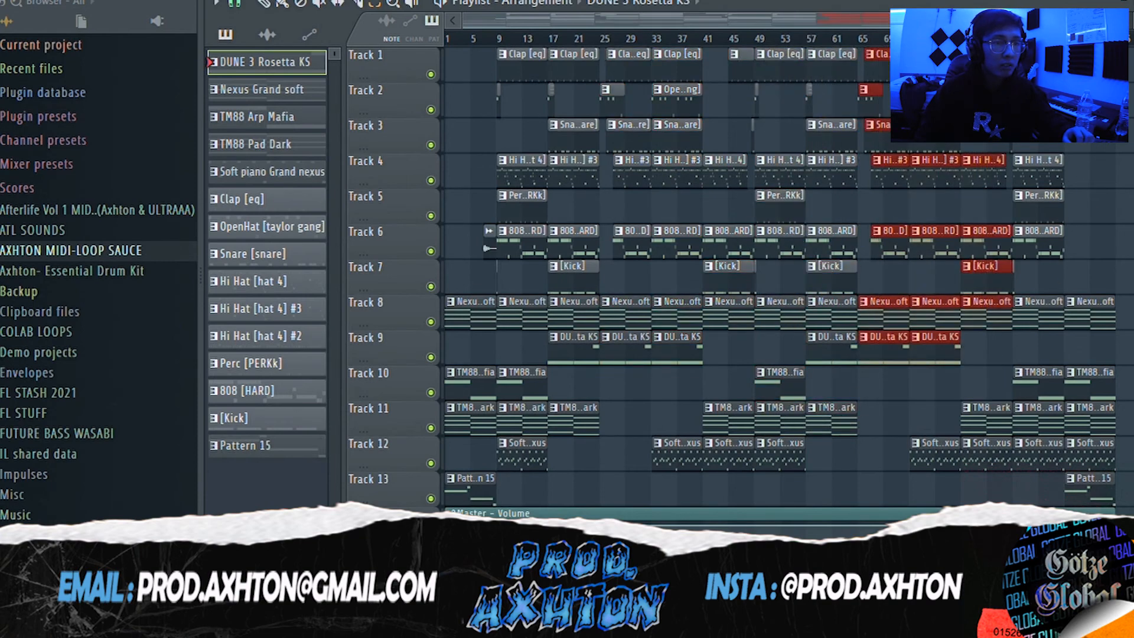
key(ctrl+d)
drag(1040, 341, 1110, 497)
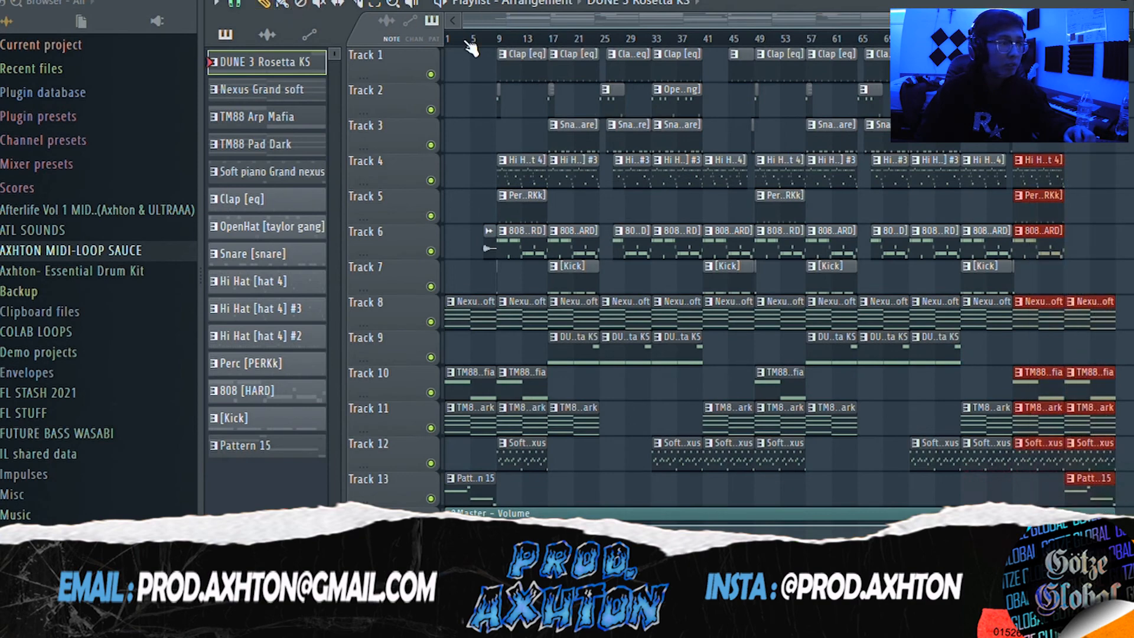